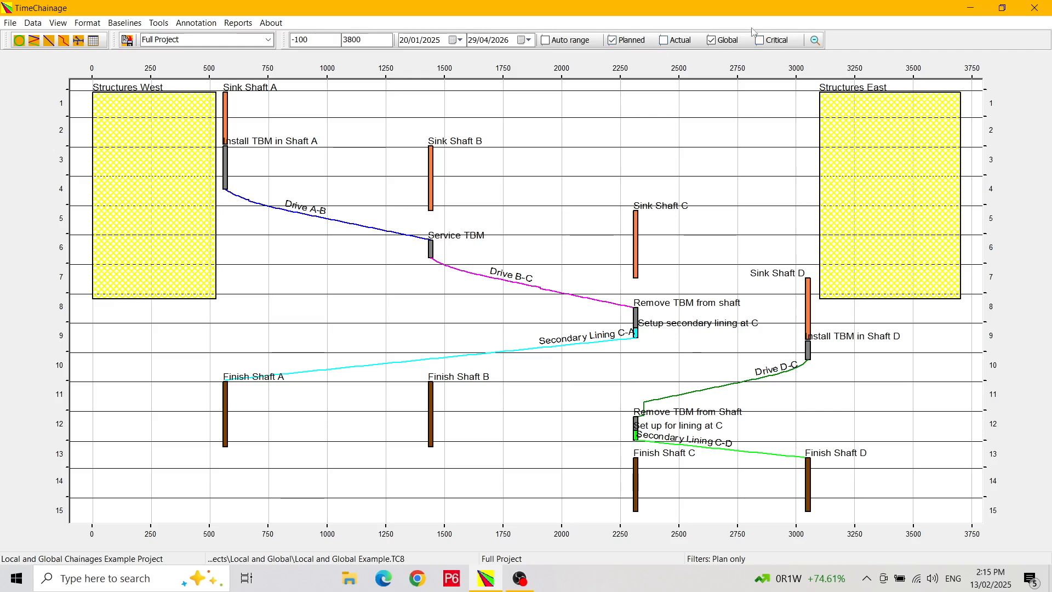
Step: Toggle the planned tasks off and on, show actual progress alone, and display planned tasks together with actual progress on the chart
left_click(612, 40)
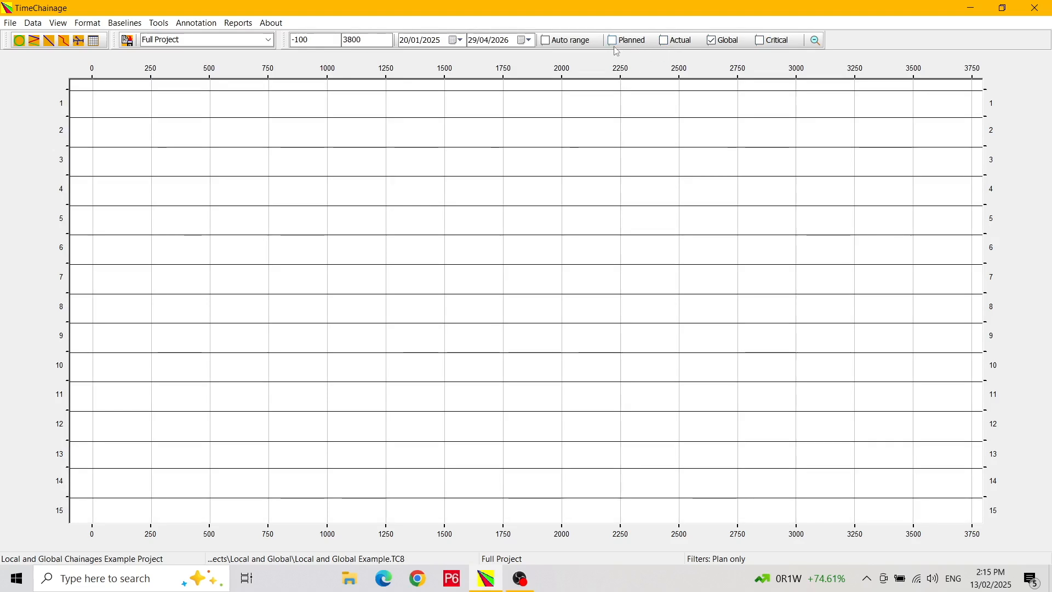
left_click(617, 44)
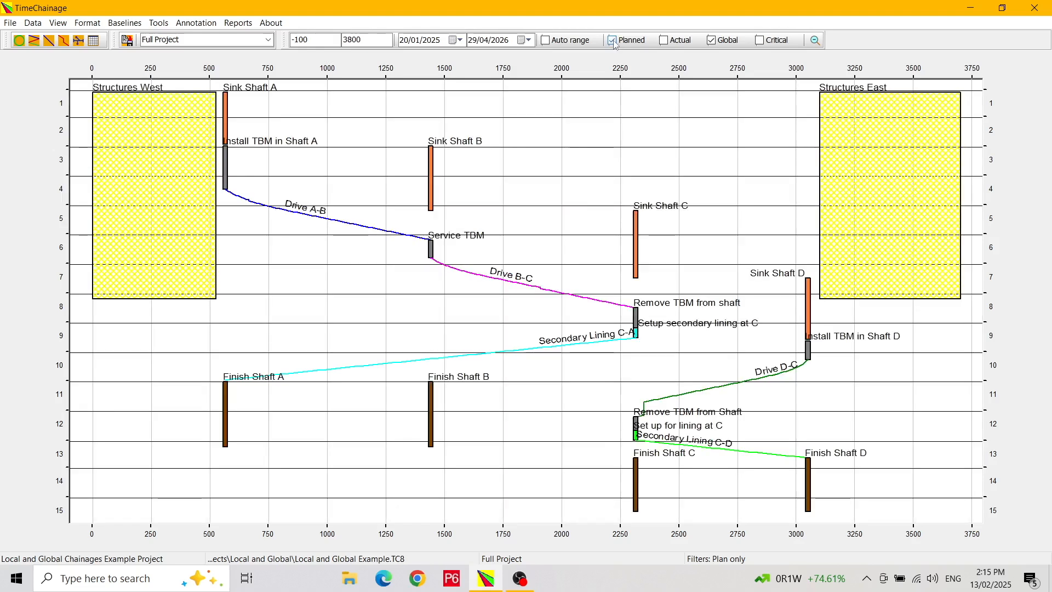
left_click(614, 41)
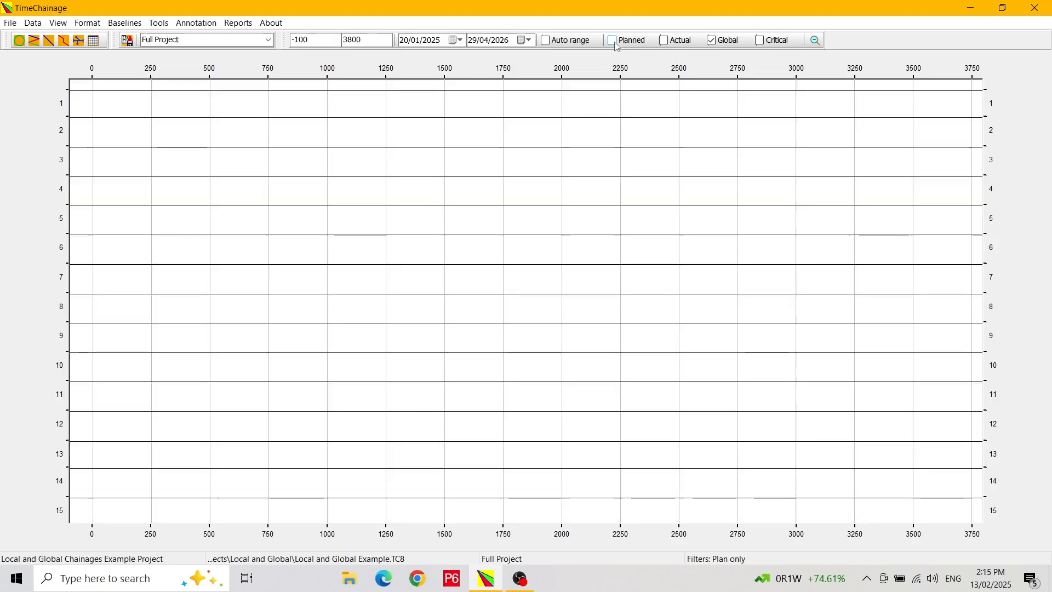
left_click(665, 42)
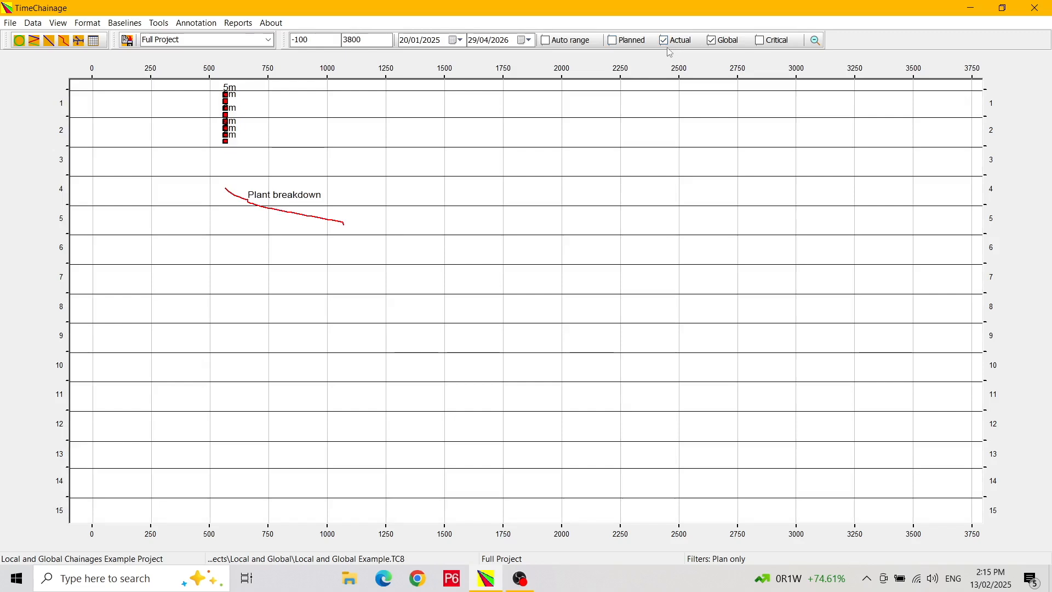
left_click(612, 44)
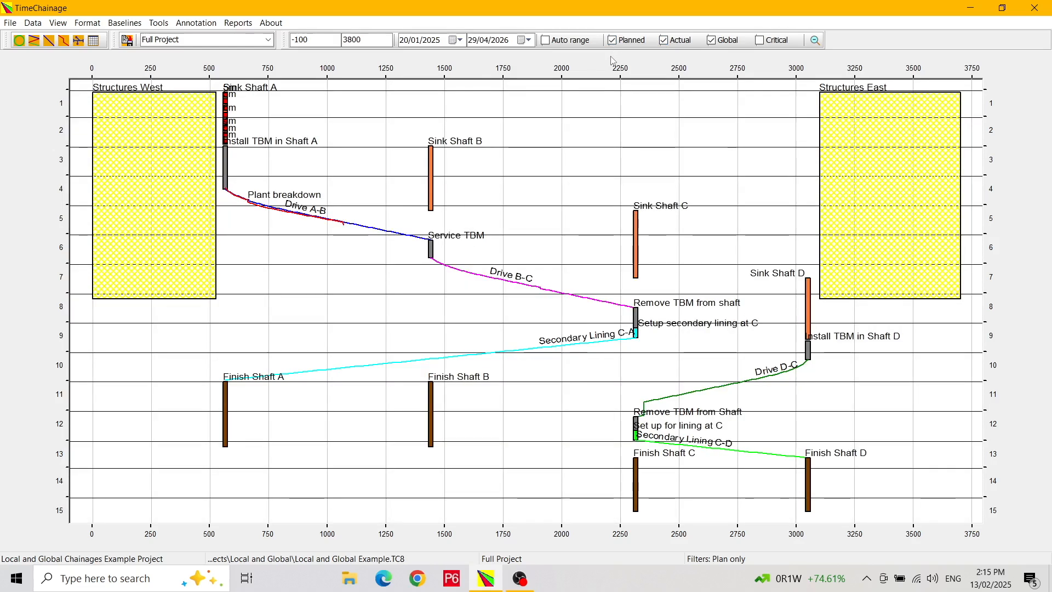
Step: View only the critical planned tasks on the chart with actual progress hidden, and restore all planned tasks and actual progress
left_click(664, 41)
left_click(761, 41)
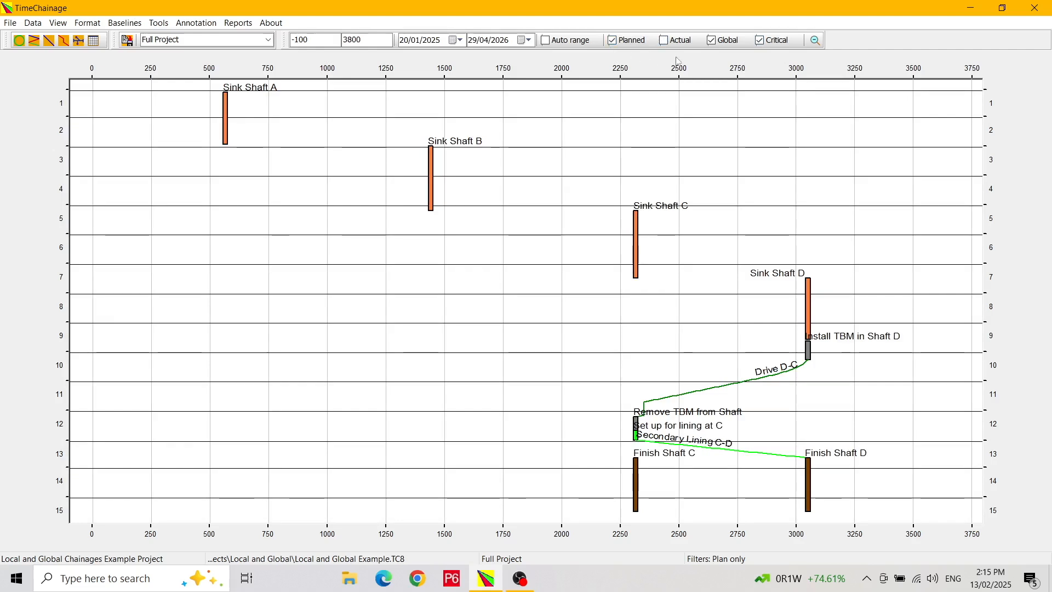
left_click(760, 41)
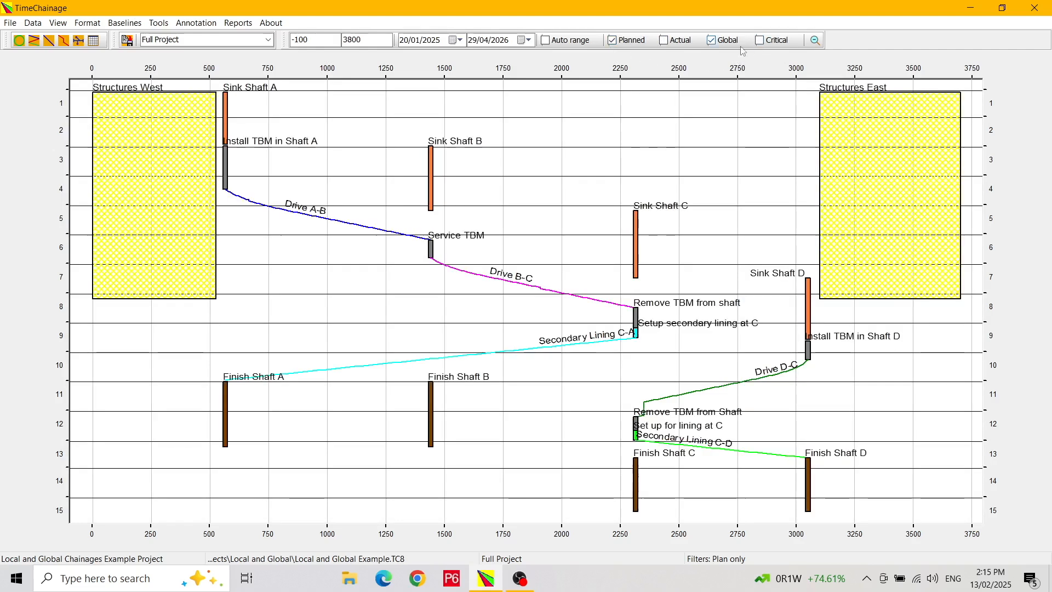
left_click(664, 41)
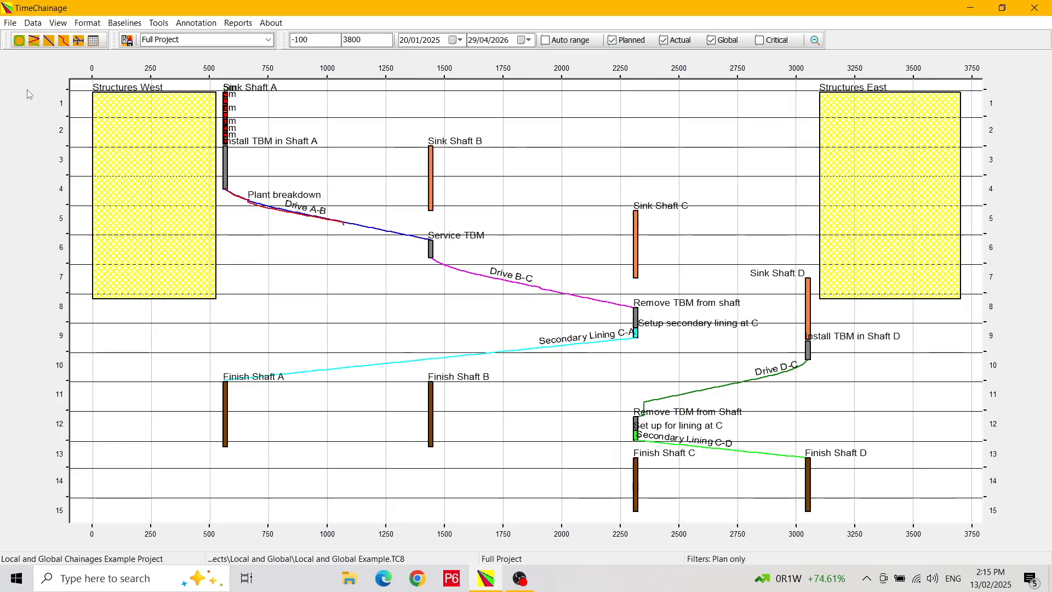
Step: Open the planned task list, filter it to the WBS value Drive A-B and select the Drive A-B task
left_click(49, 41)
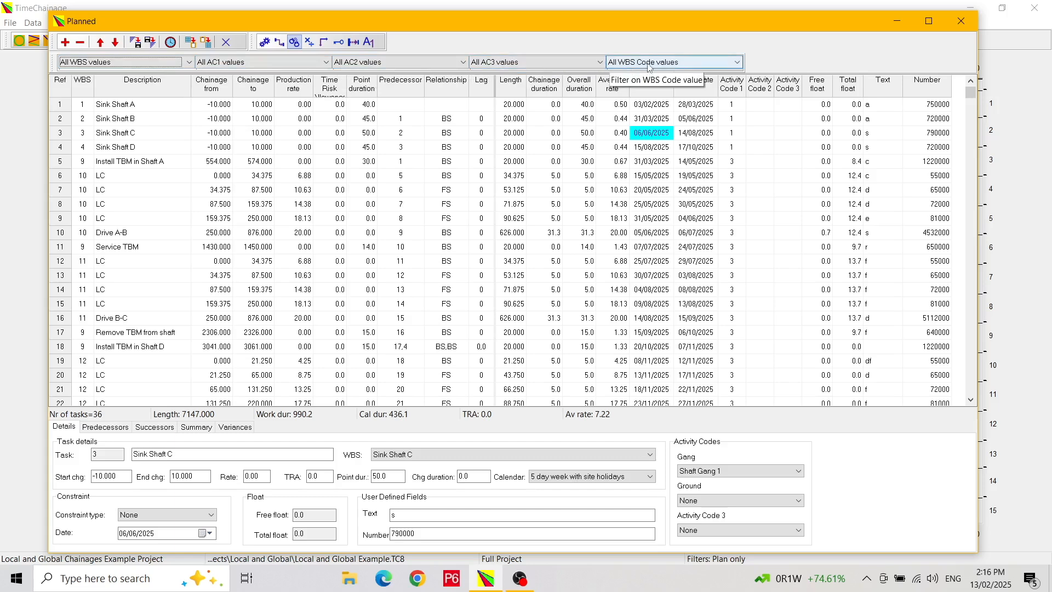
left_click(190, 62)
left_click_drag(190, 81, 192, 123)
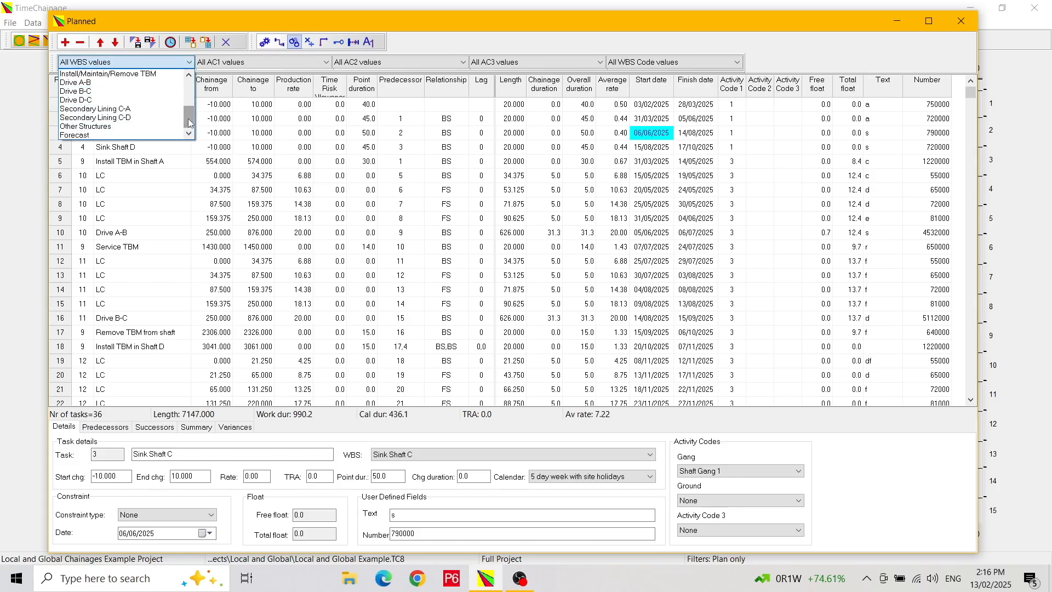
left_click(121, 83)
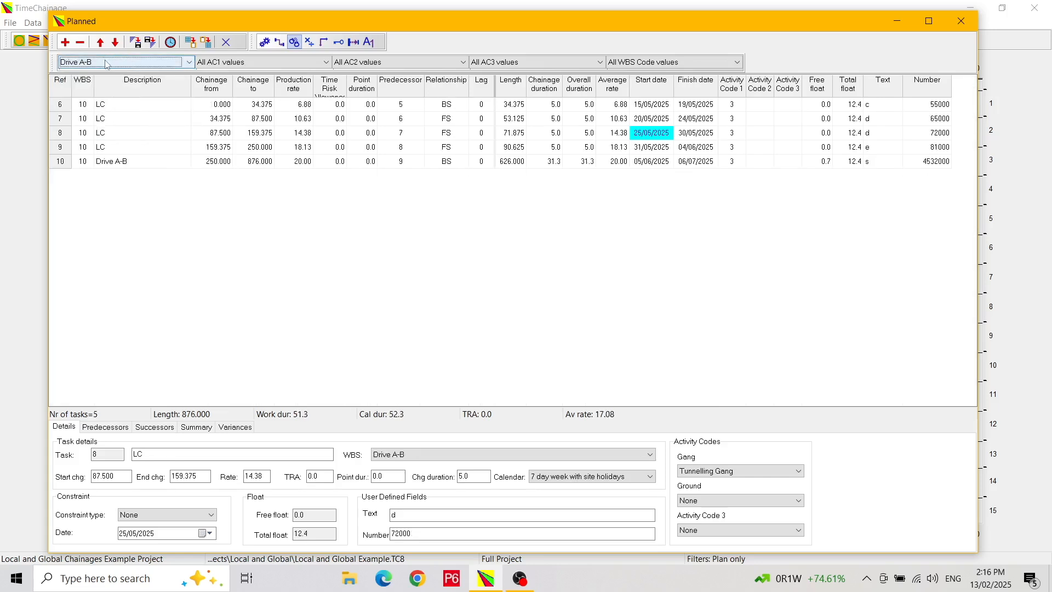
left_click(143, 164)
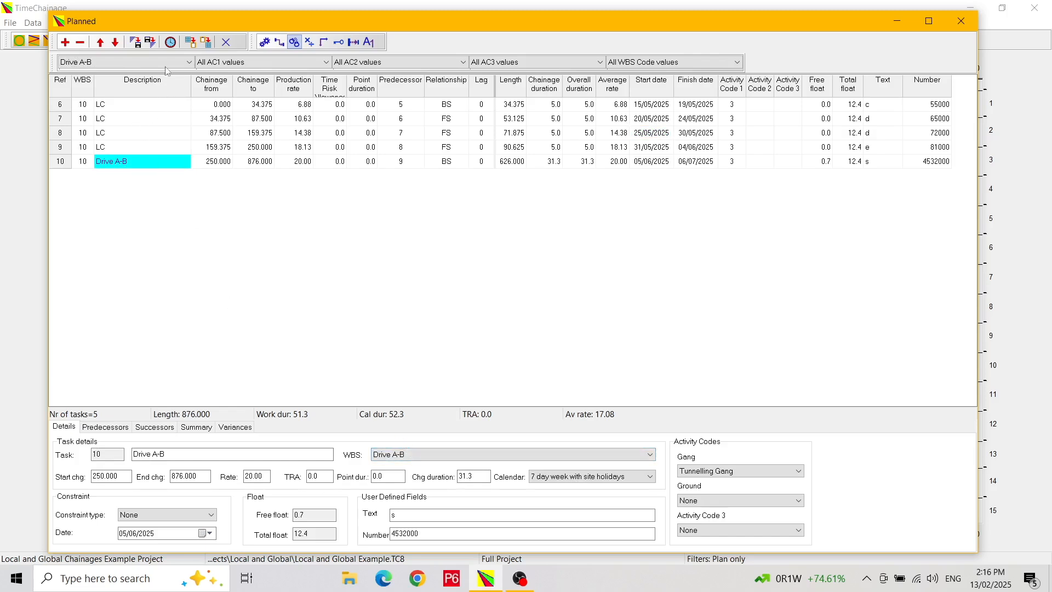
Step: Reset the planned task list to all WBS values and filter it by the Activity Code 1 value Tunnelling Gang
left_click(188, 63)
left_click(188, 84)
left_click(188, 83)
left_click(168, 74)
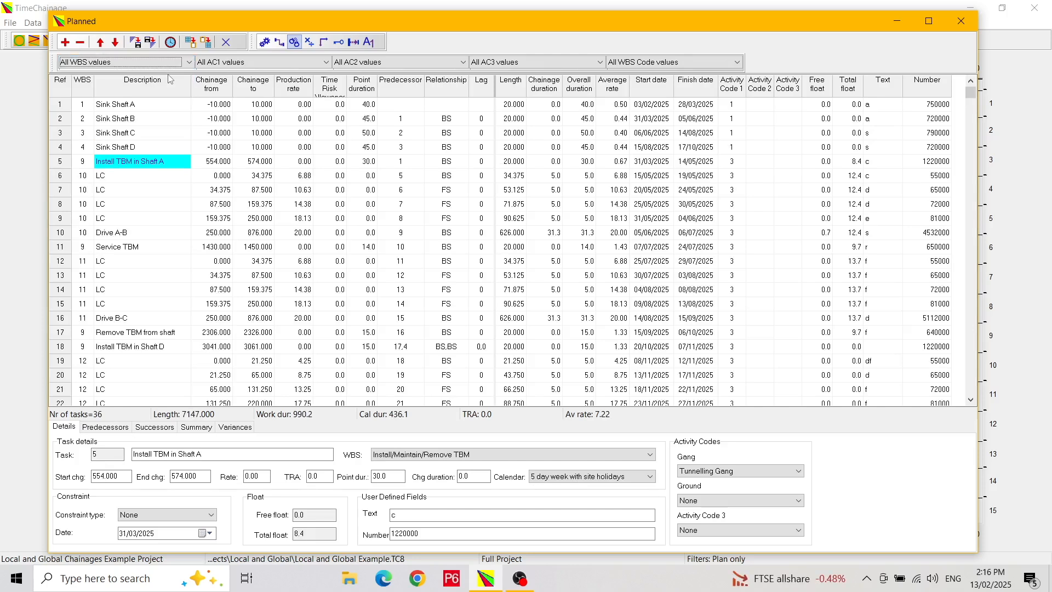
left_click(326, 63)
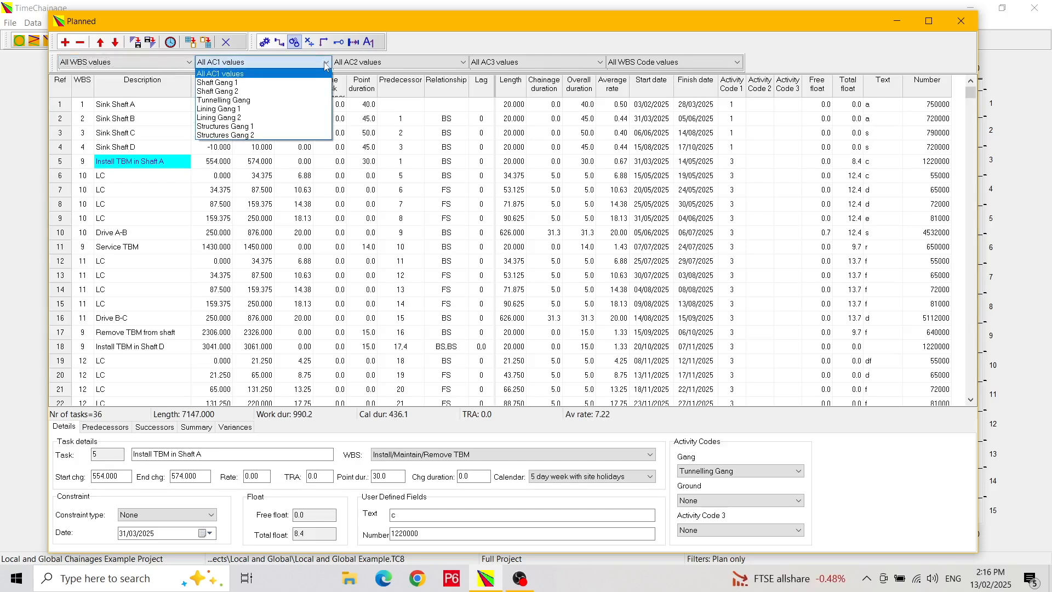
left_click(253, 101)
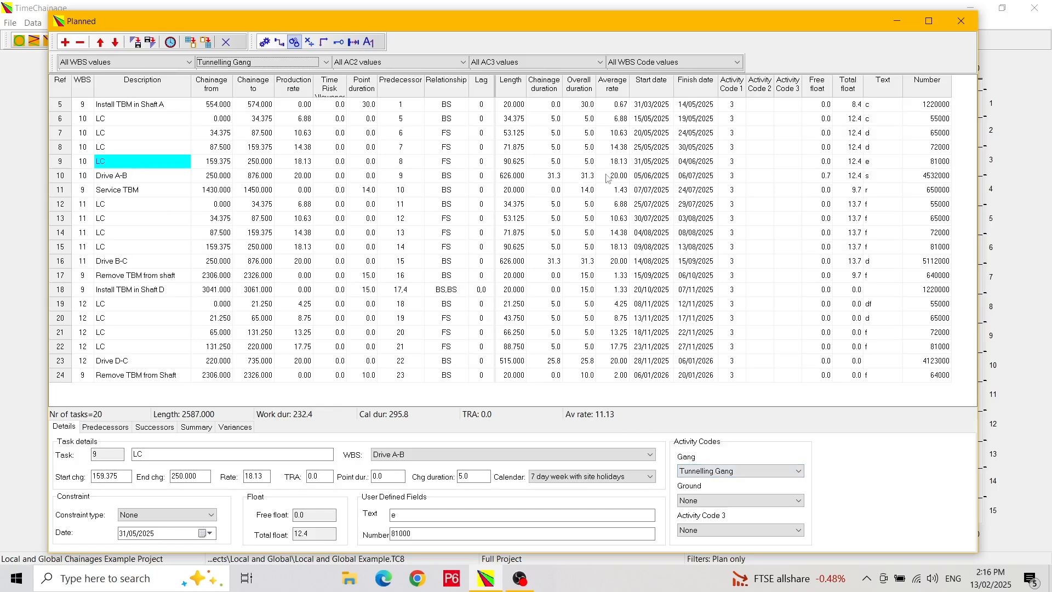
Step: Narrow the Tunnelling Gang tasks to the WBS Code value Temporary Woks and close the planned task list
left_click(738, 64)
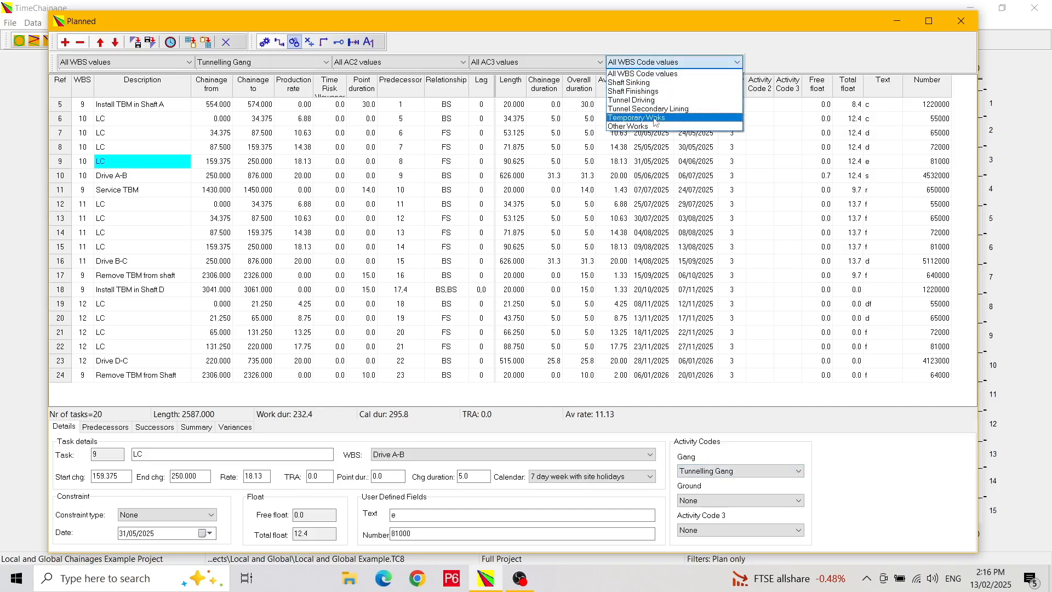
left_click(656, 118)
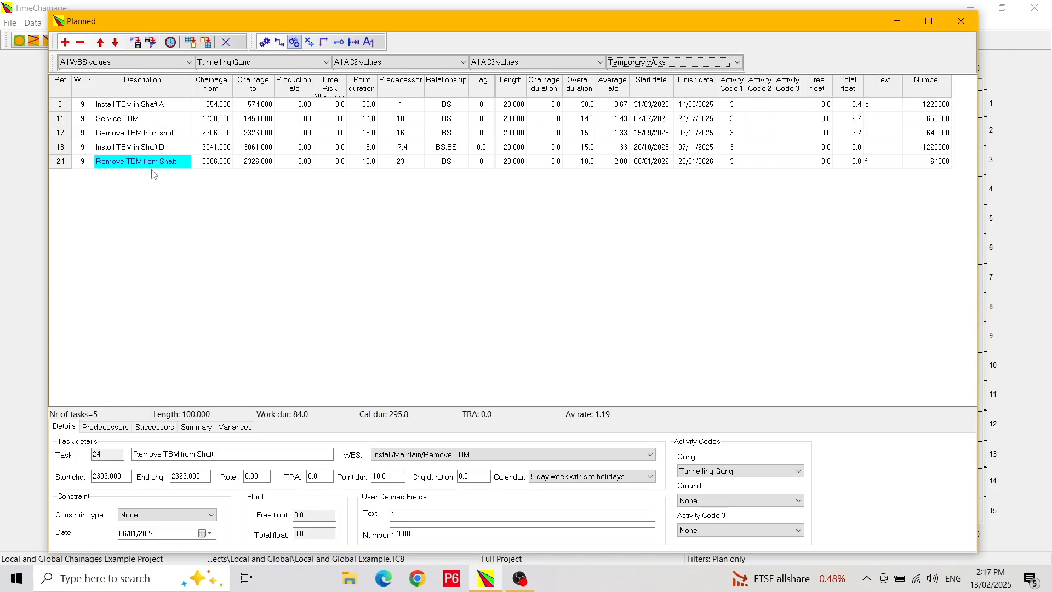
left_click(226, 41)
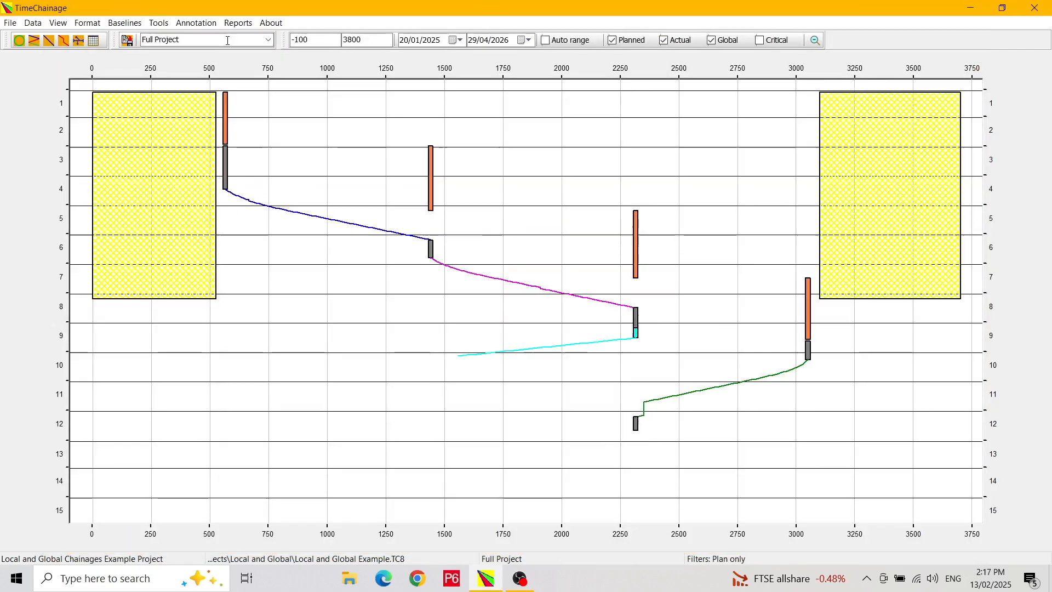
Step: Open the actual progress records and filter them to the WBS value Drive A-B
left_click(65, 42)
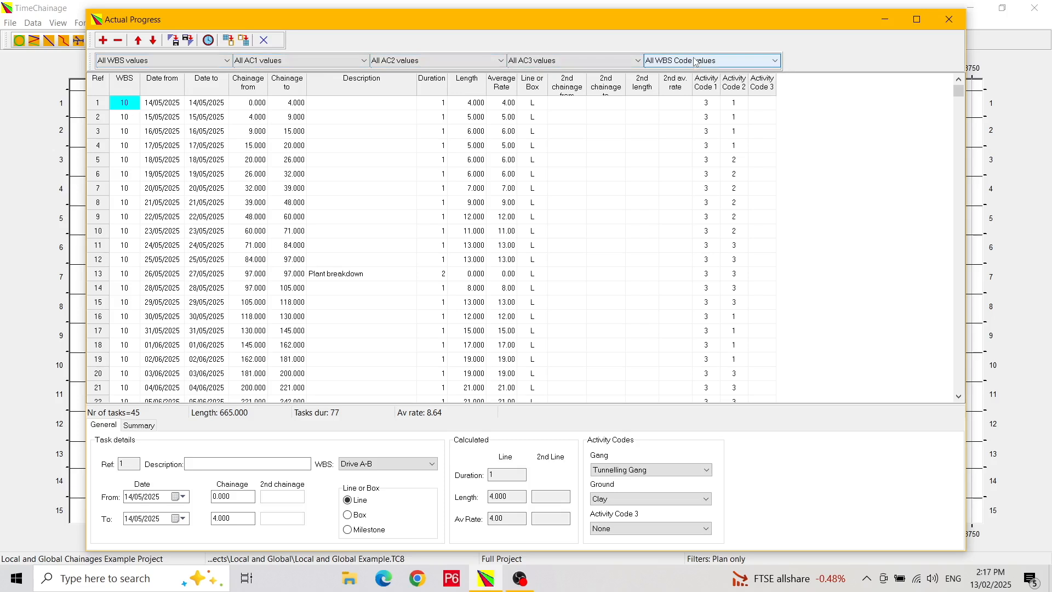
left_click(227, 60)
left_click_drag(227, 90, 229, 137)
left_click(167, 84)
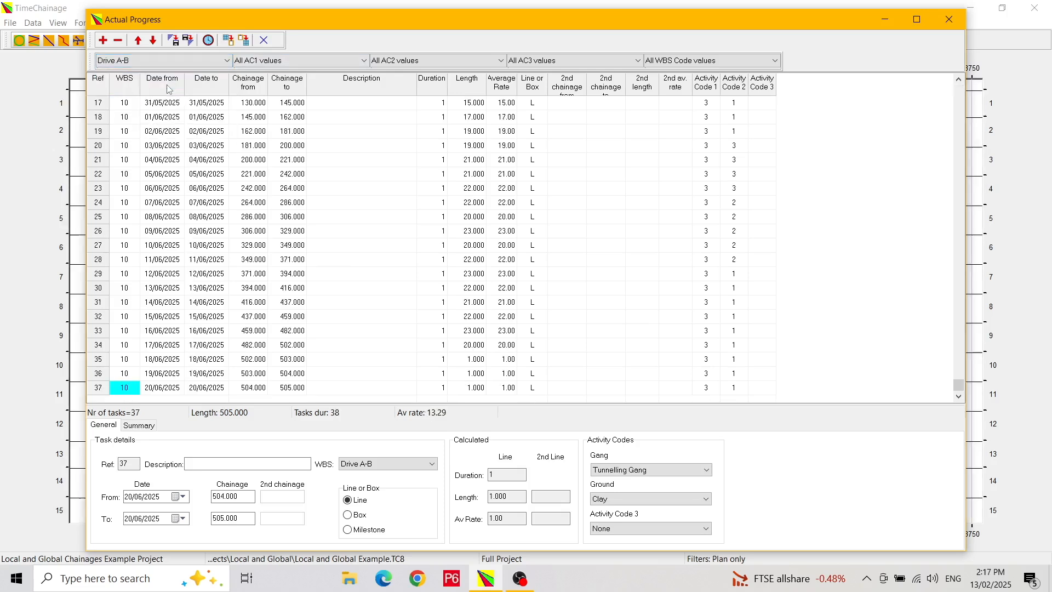
Step: Narrow the Drive A-B progress records to the Activity Code 2 value Clay and close the list
left_click(503, 62)
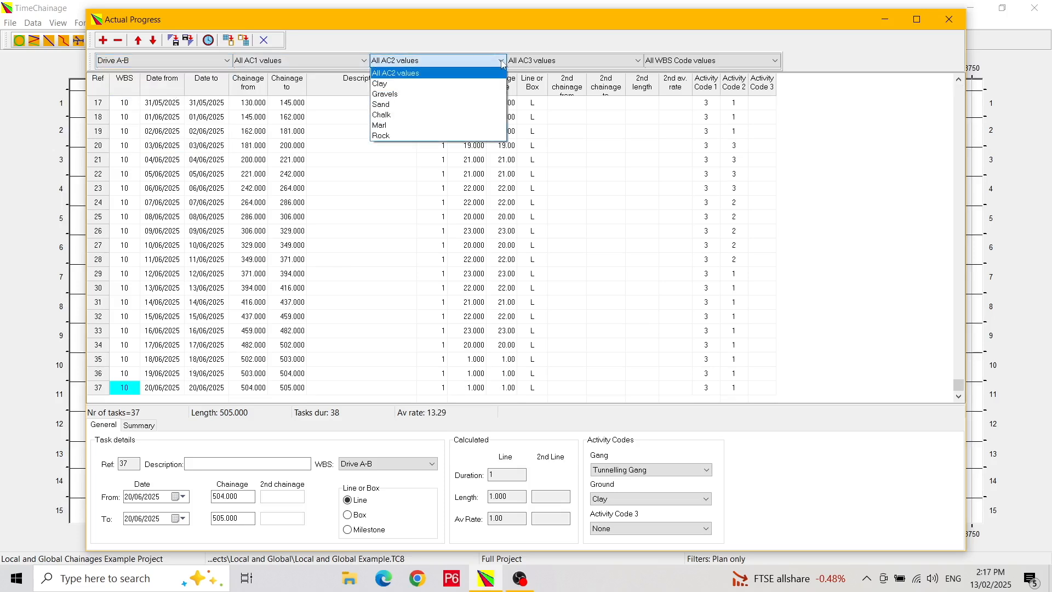
left_click(437, 84)
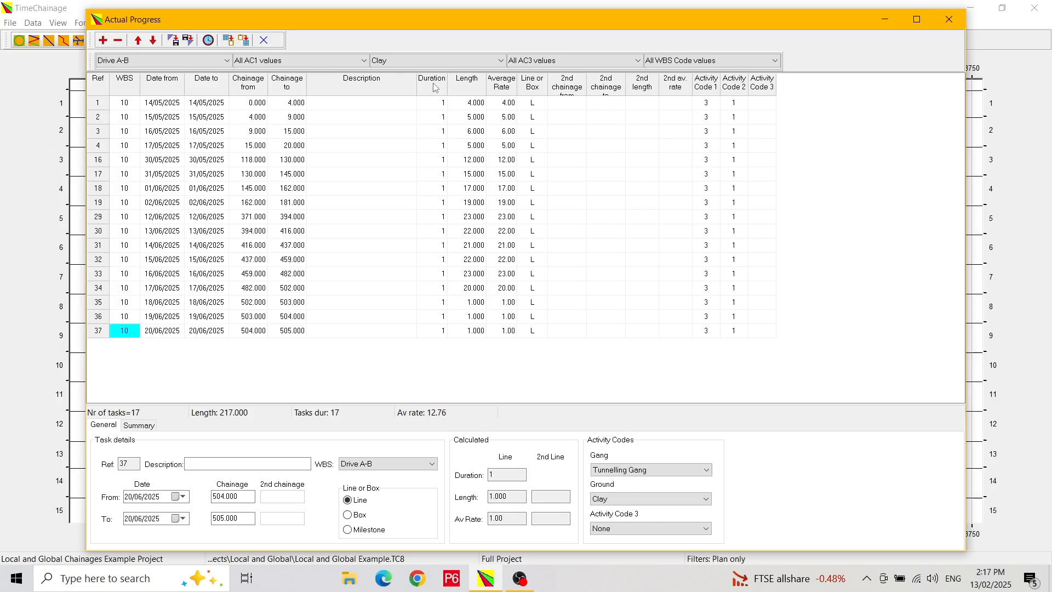
left_click(265, 40)
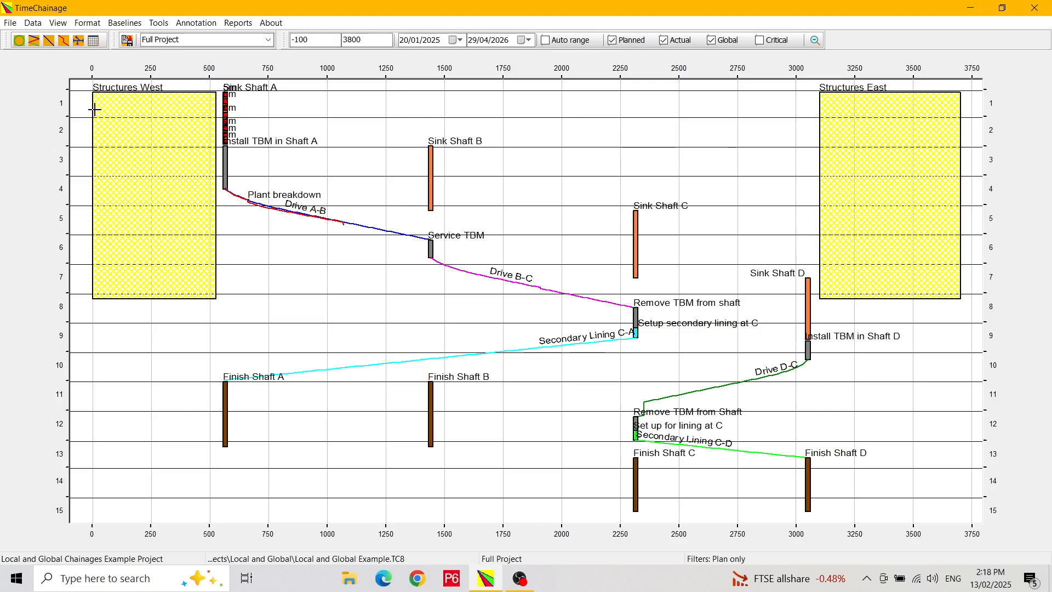
Step: Choose Tunnel Drive A-B as the chart's WBS filter and open that filter's definition for editing
left_click(92, 28)
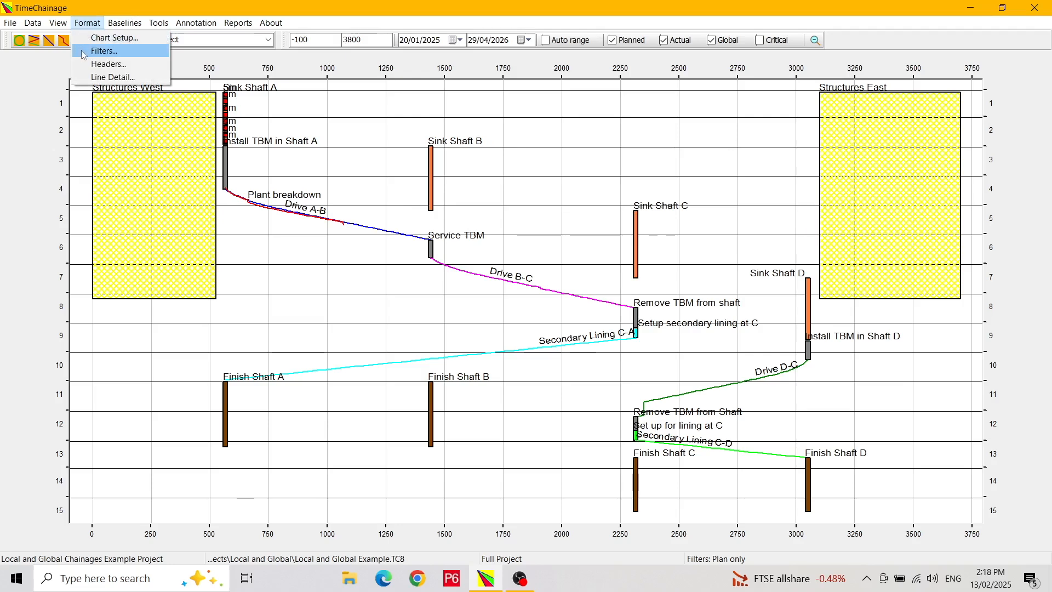
left_click(82, 53)
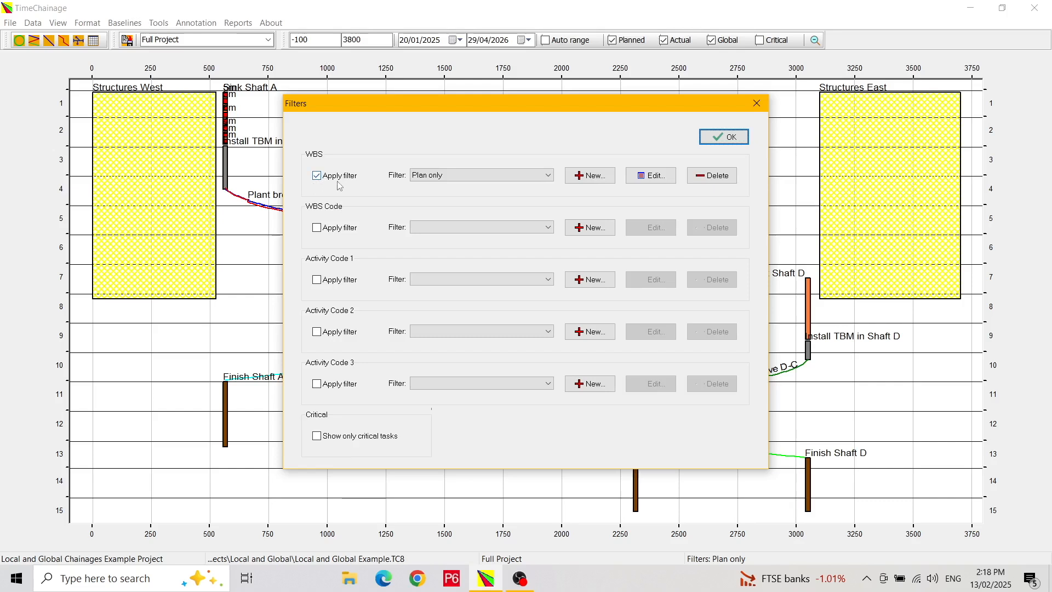
left_click(524, 177)
left_click(523, 177)
left_click(551, 179)
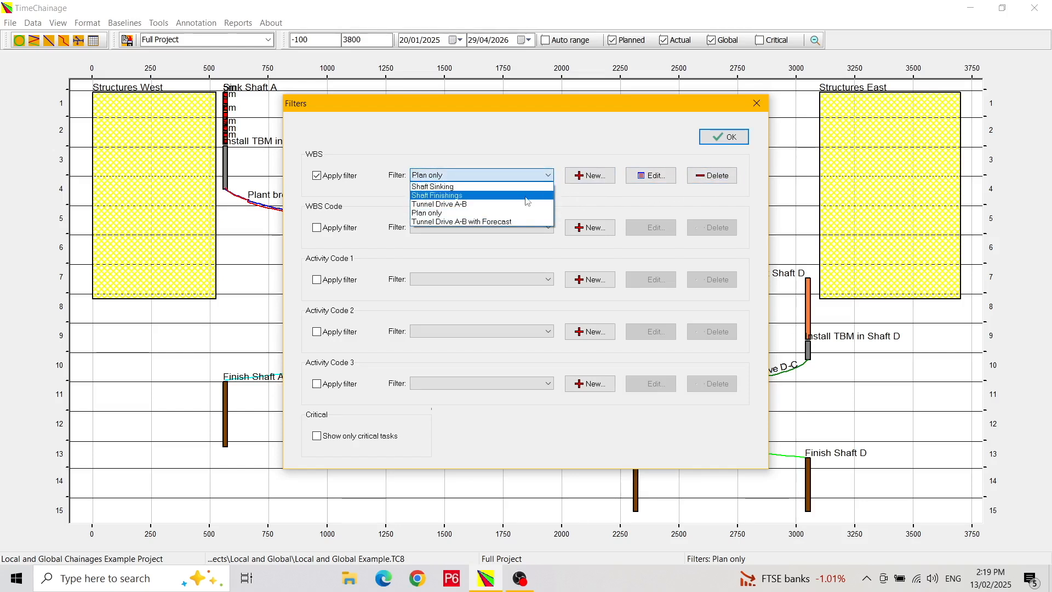
left_click(513, 215)
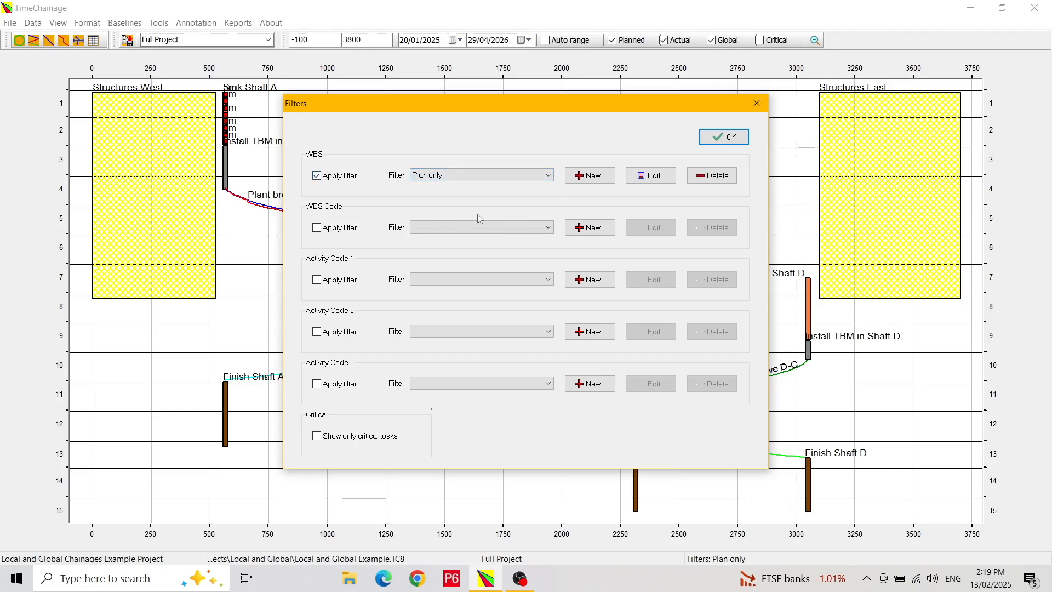
left_click(551, 178)
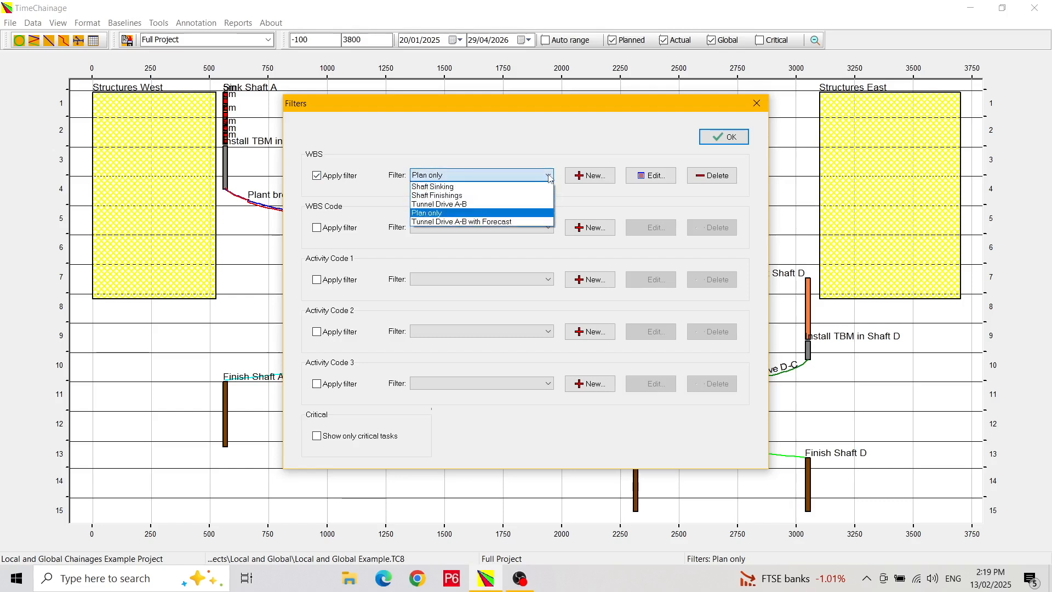
left_click(492, 205)
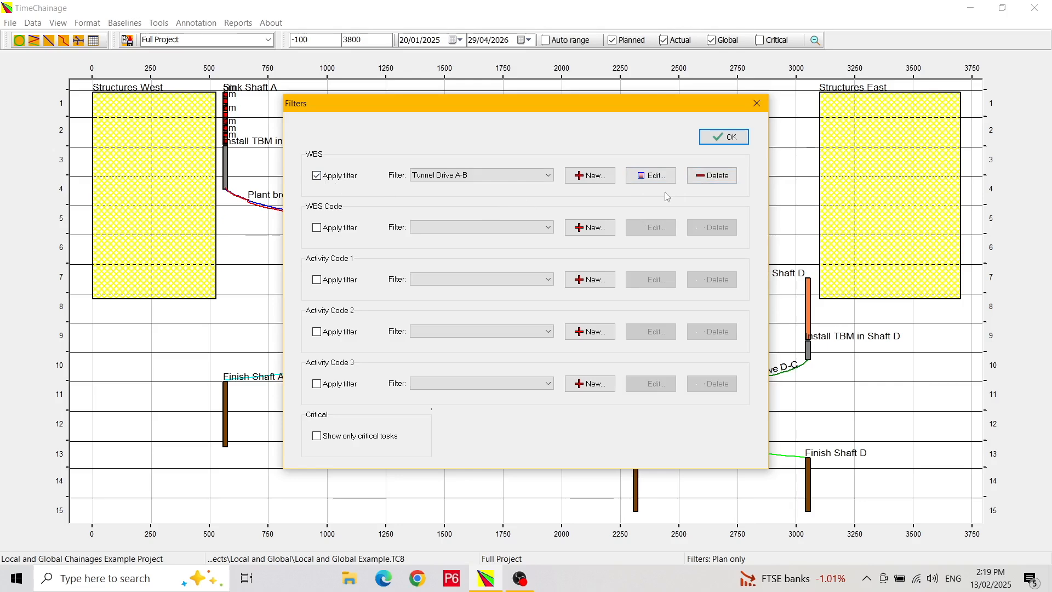
left_click(655, 178)
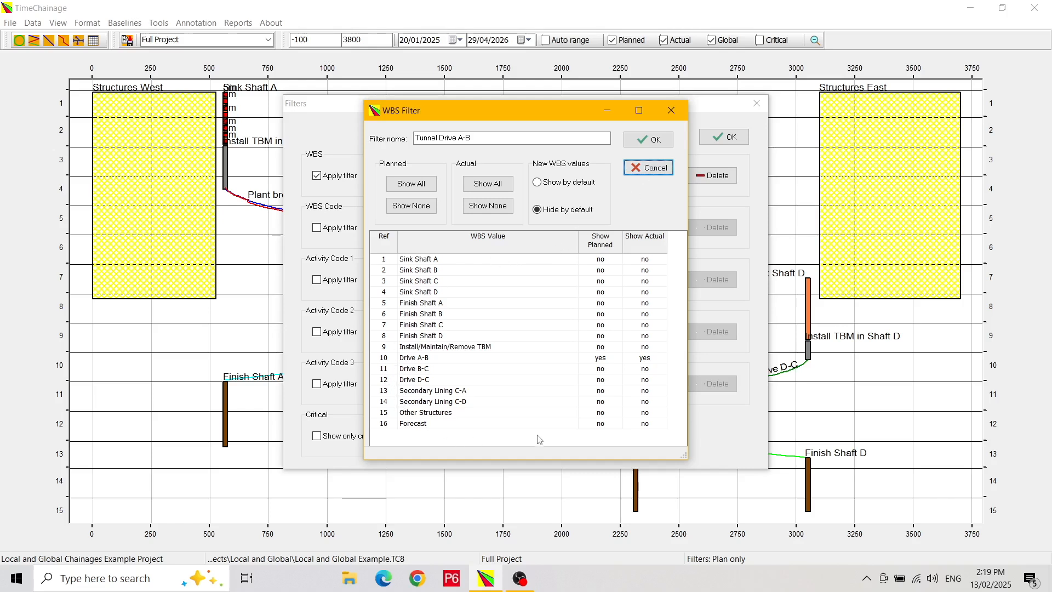
Step: Try toggling the planned display of Sink Shafts C and D and the actual display of Sink Shaft D, reverting each
left_click(608, 281)
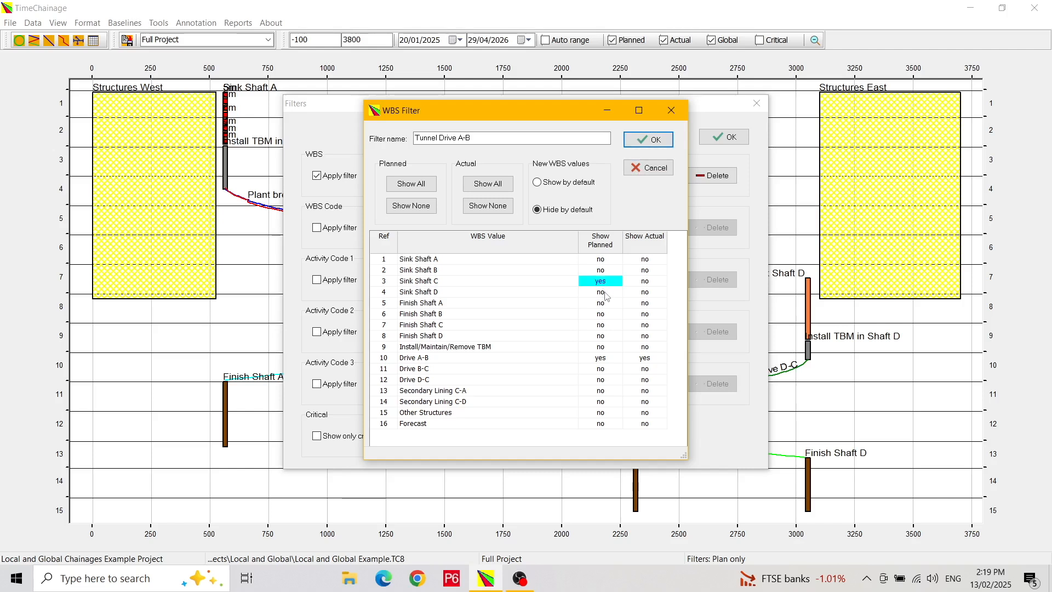
left_click(612, 296)
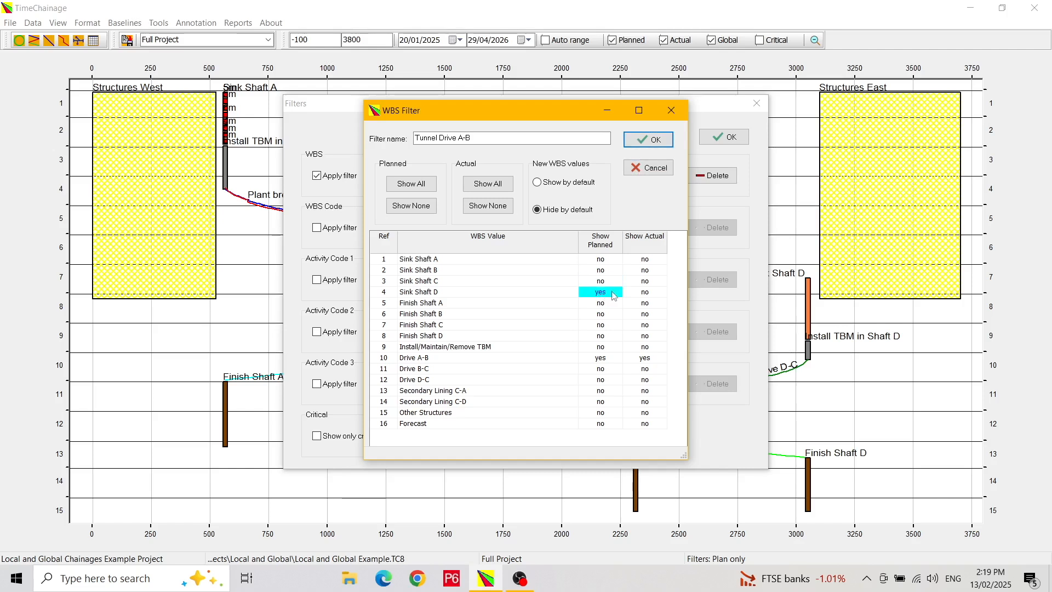
left_click(634, 296)
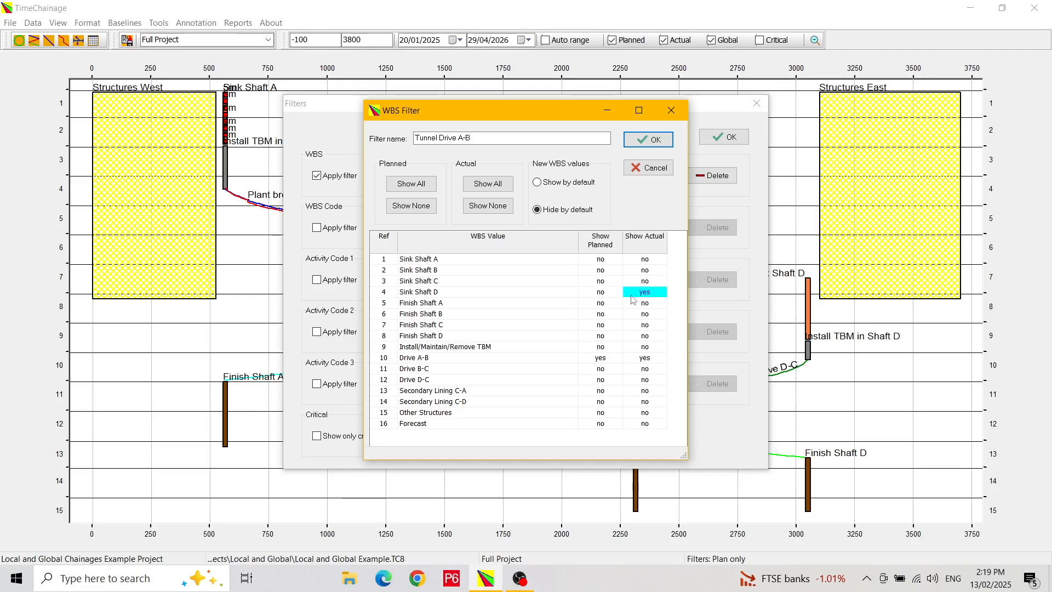
left_click(634, 296)
Step: Switch the planned display to all and then none of the WBS values, and set only Drive A-B to show planned
left_click(431, 186)
left_click(417, 209)
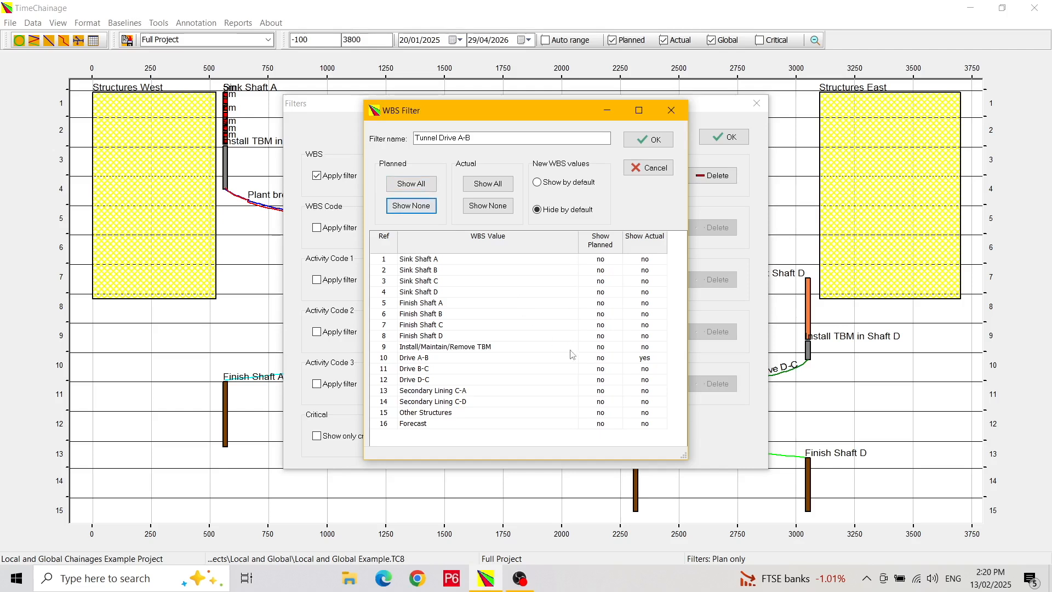
left_click(602, 360)
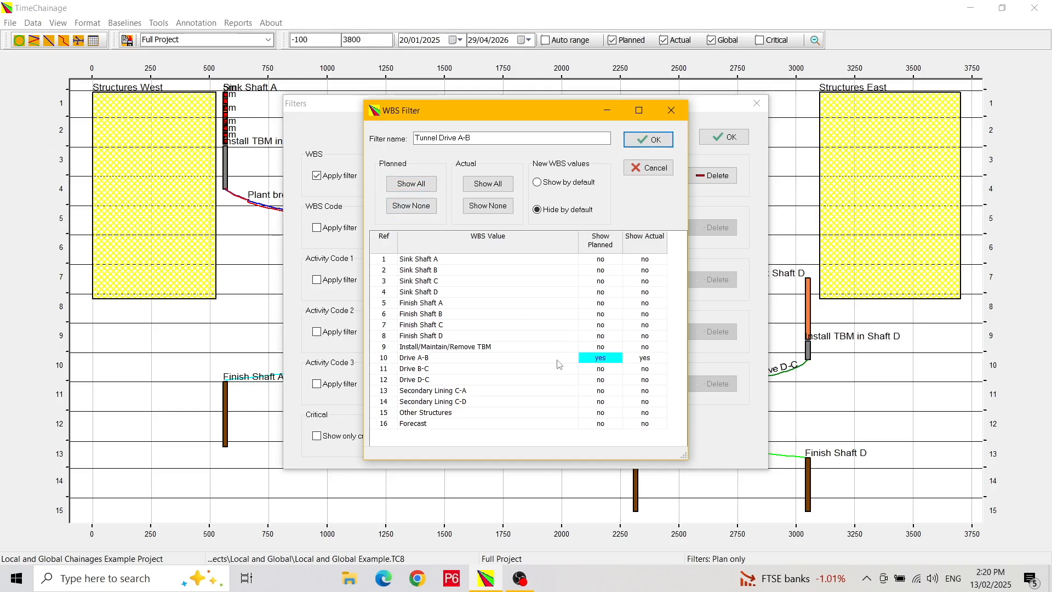
Step: Try showing new WBS values by default in the Tunnel Drive A-B filter, revert to hiding them, and cancel the edit
left_click(541, 183)
left_click(539, 210)
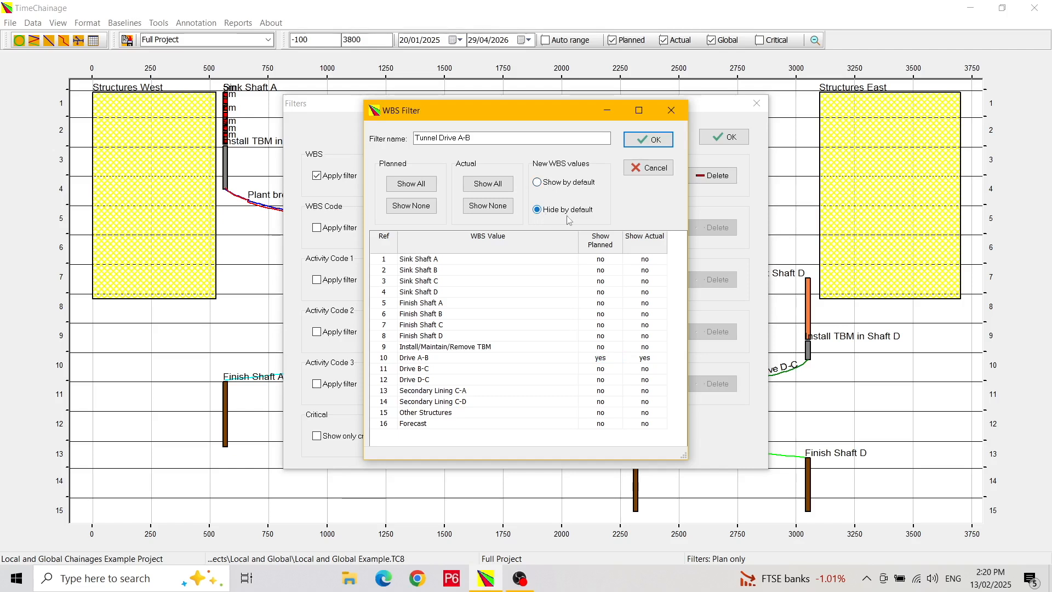
left_click_drag(490, 138, 393, 128)
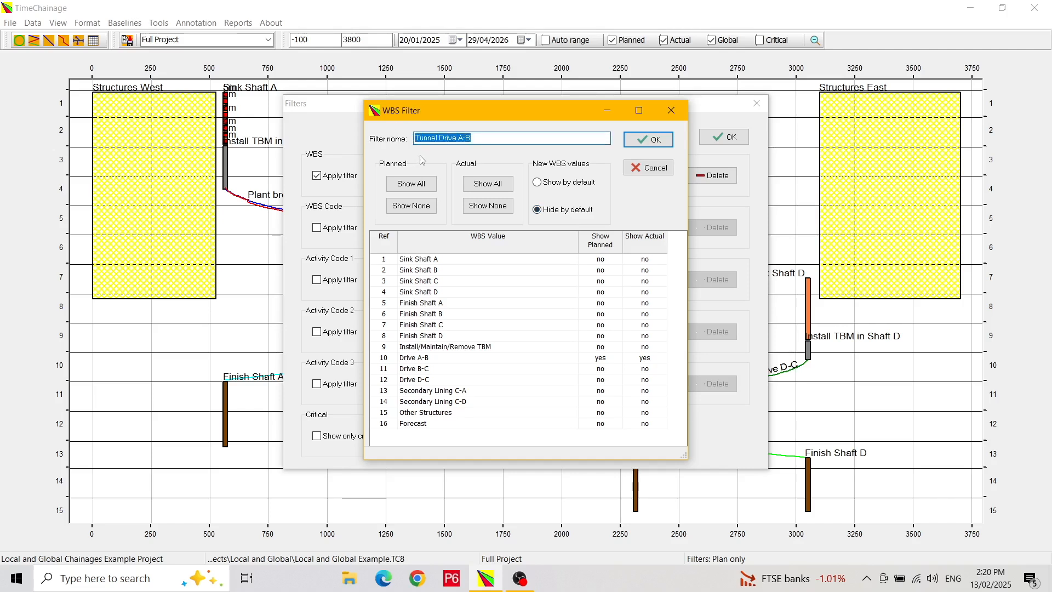
left_click(660, 169)
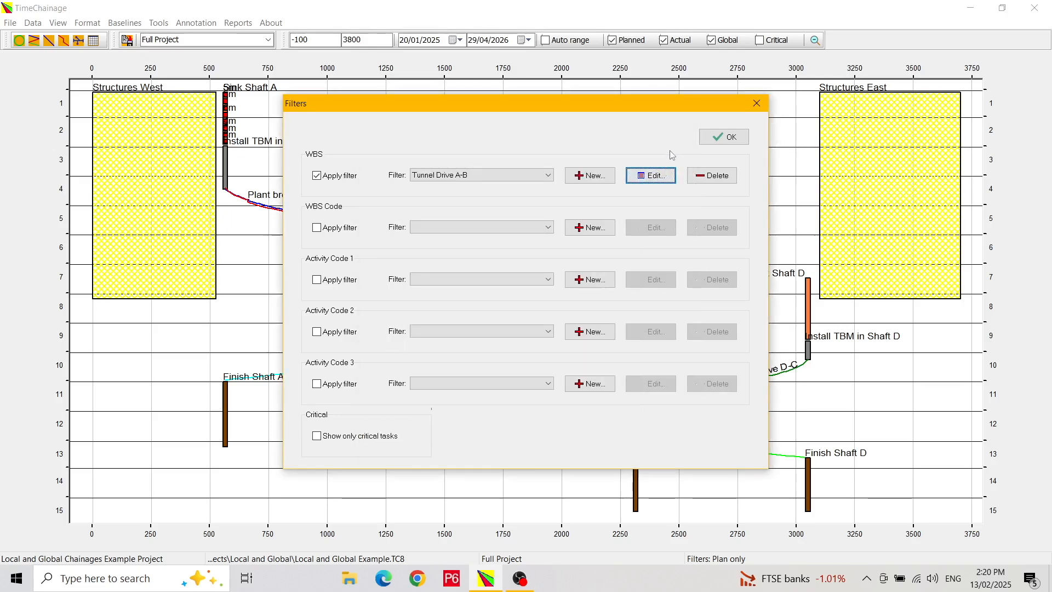
Step: Apply the Tunnel Drive A-B WBS filter to the chart and fit the axes with auto range
left_click(549, 175)
left_click(550, 177)
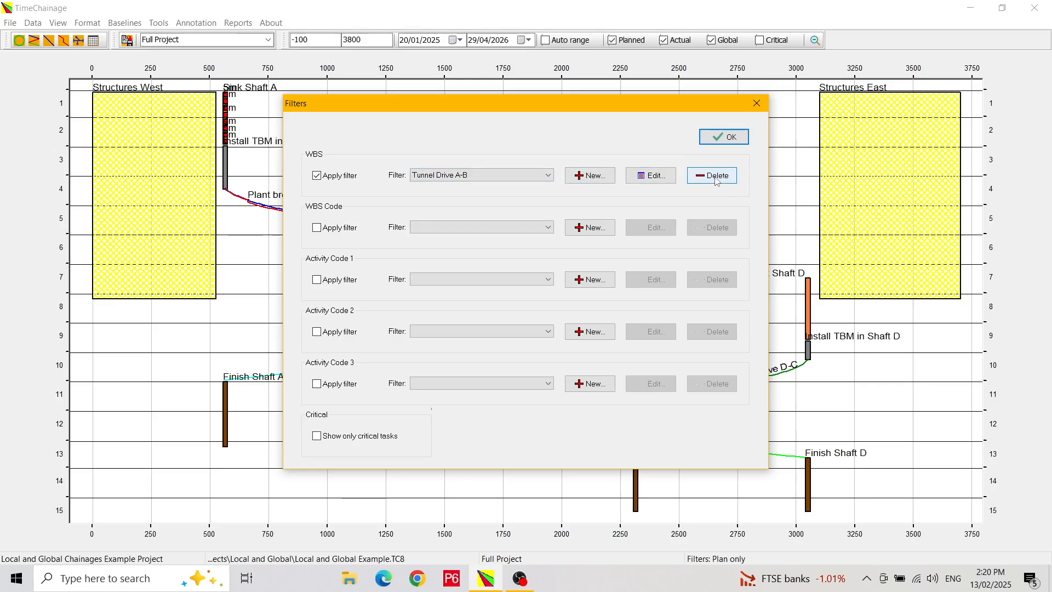
left_click(723, 137)
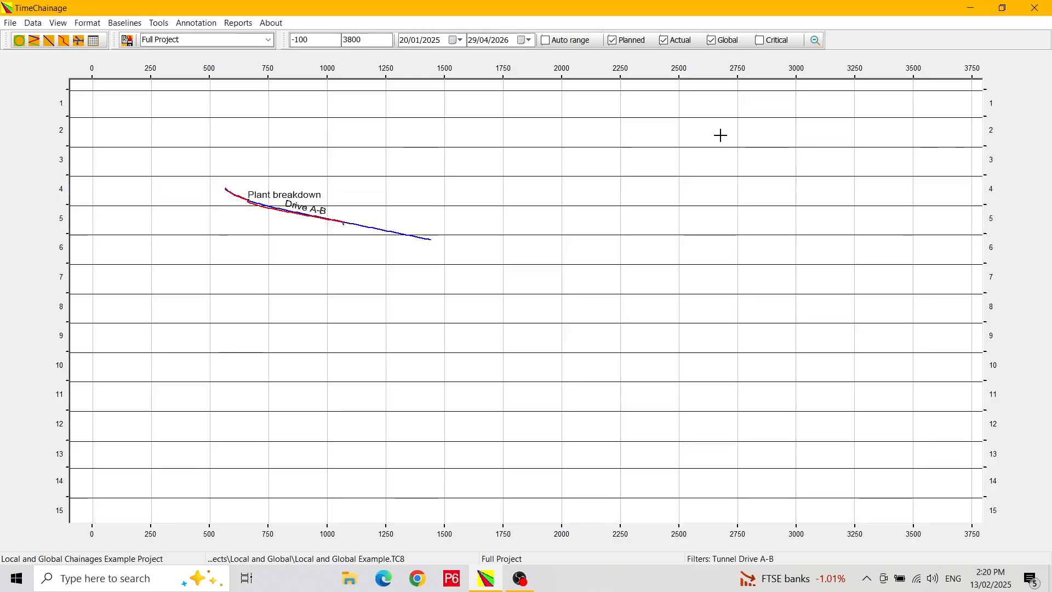
left_click(549, 45)
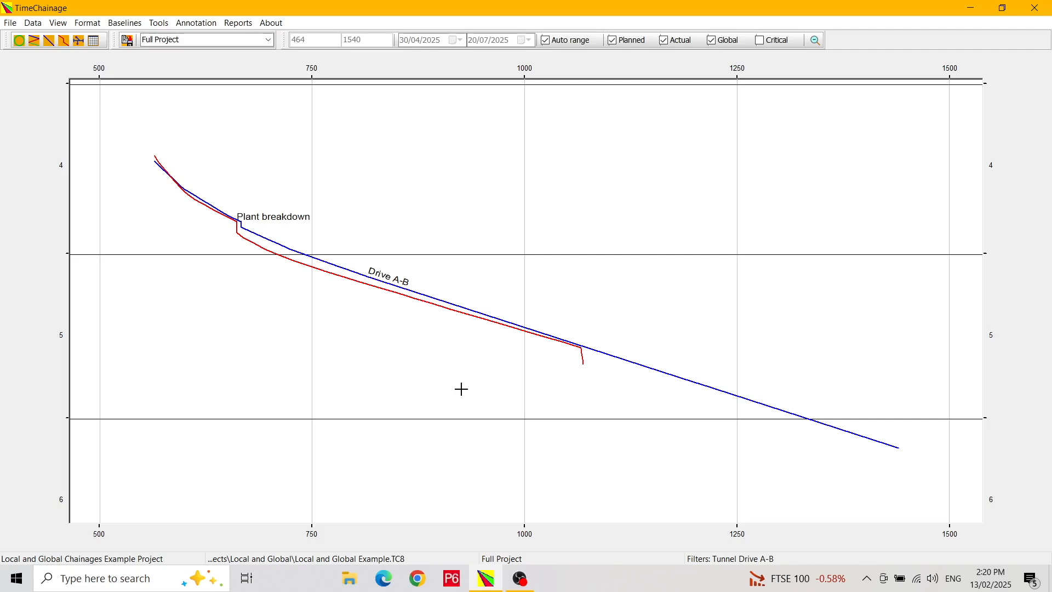
Step: Start a new WBS Code filter for the chart and name it Shaft Works
left_click(78, 26)
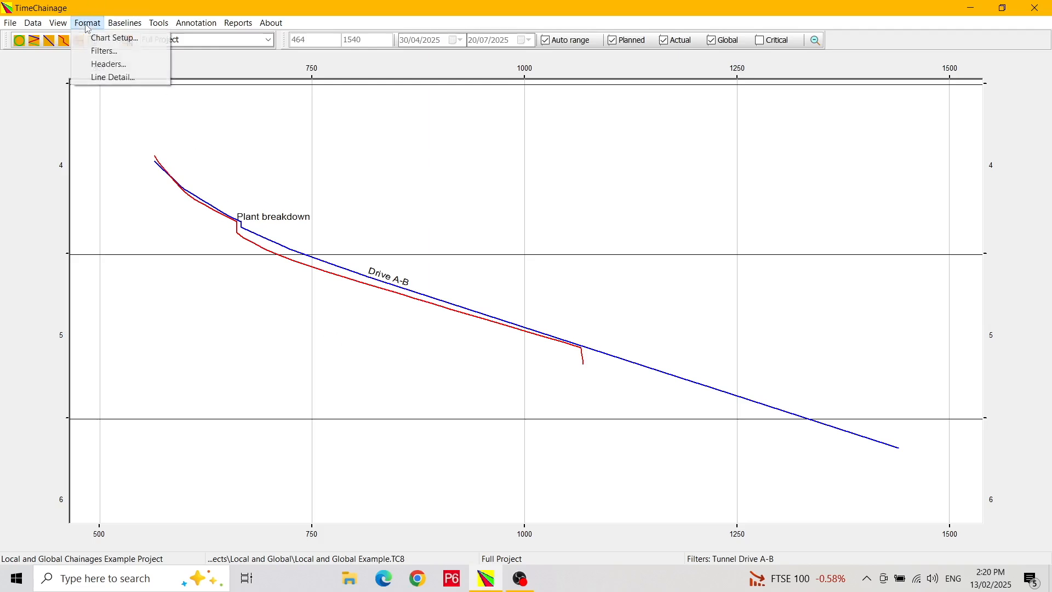
left_click(95, 52)
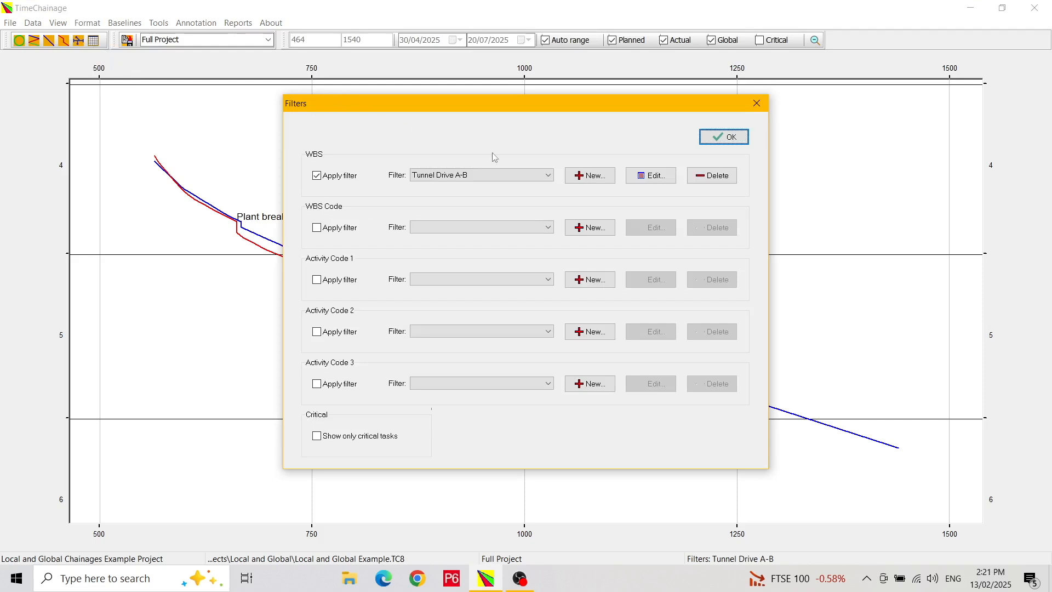
left_click(596, 231)
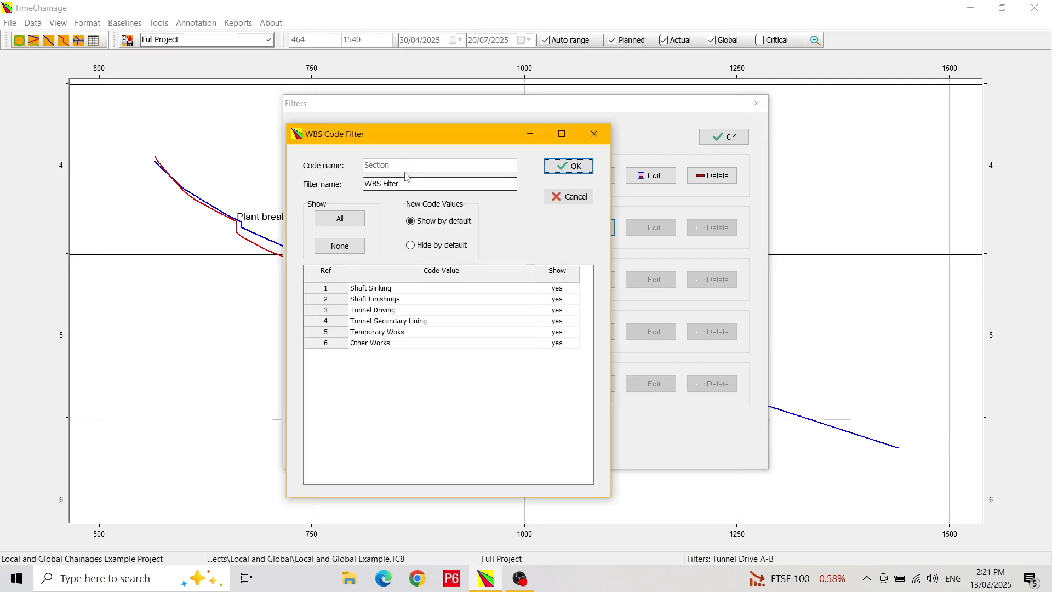
left_click_drag(408, 184, 316, 182)
type("S")
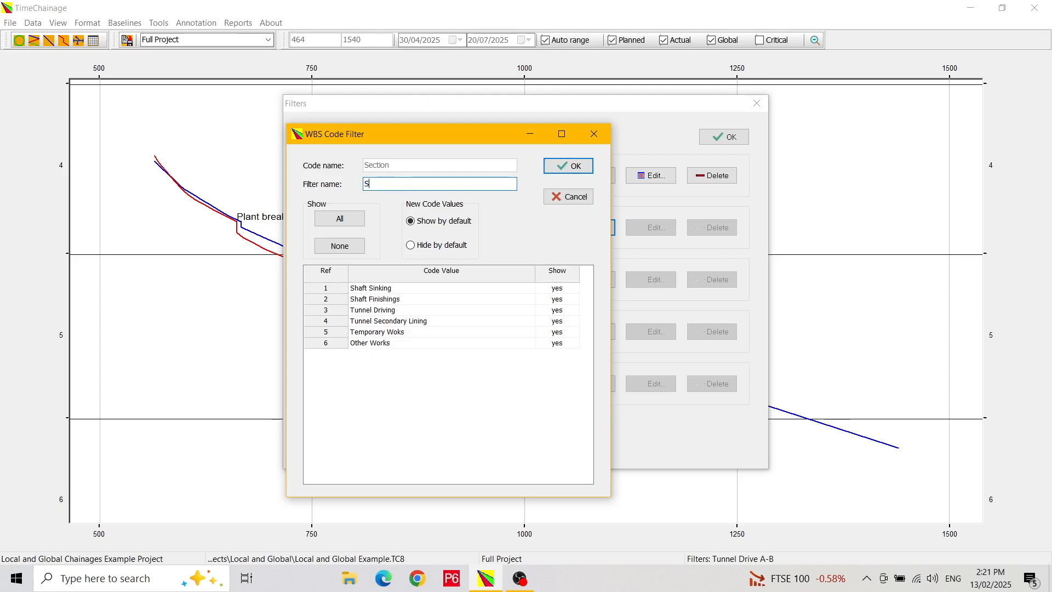
type("haft Works")
Step: Set the filter to show only Shaft Sinking and Shaft Finishings, hide new code values by default, and save it
left_click(335, 246)
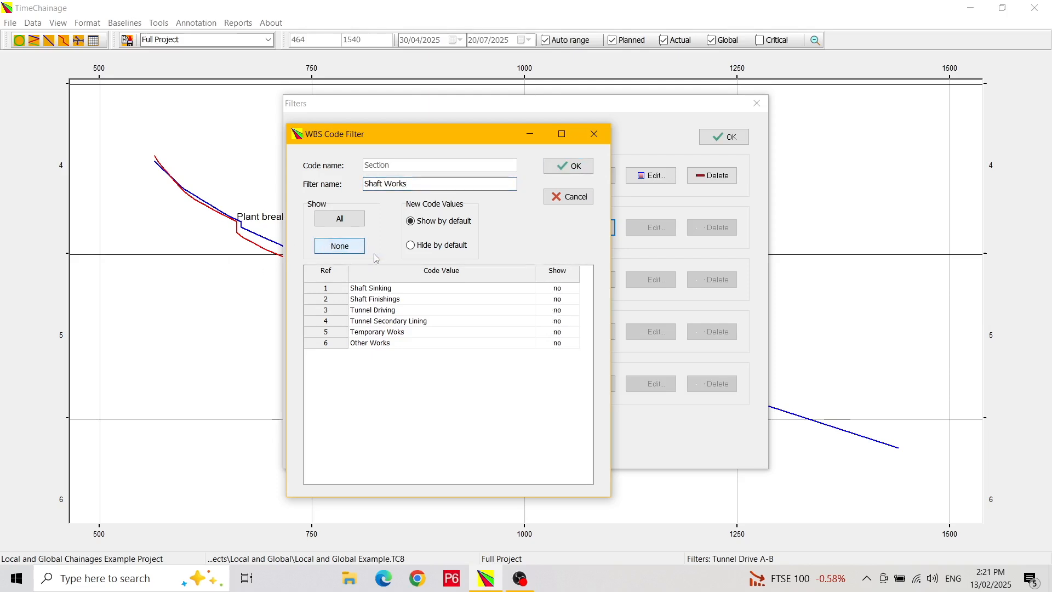
left_click(411, 246)
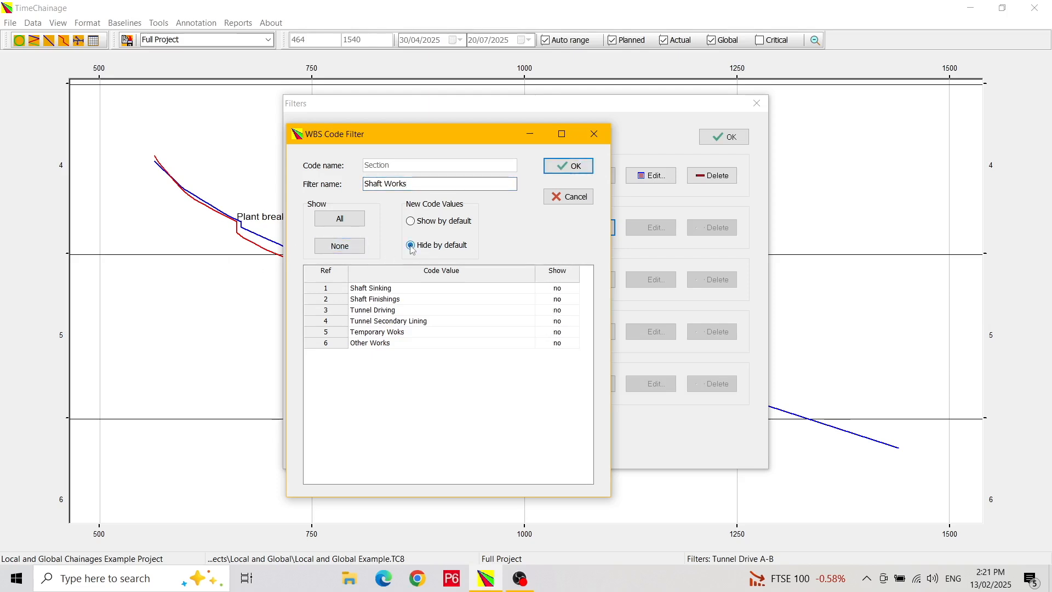
left_click(564, 290)
left_click(568, 301)
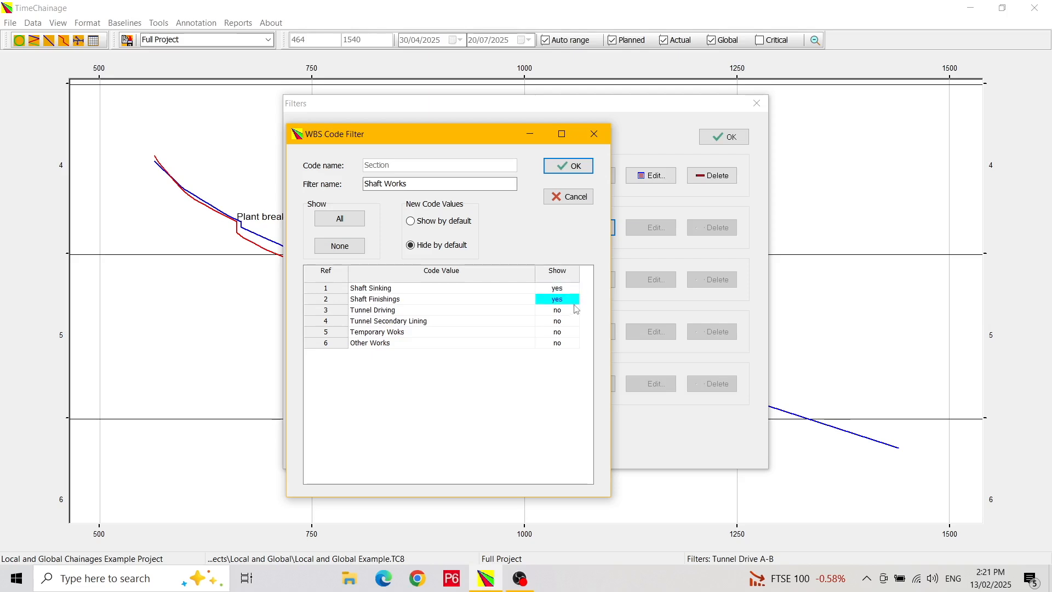
left_click(568, 167)
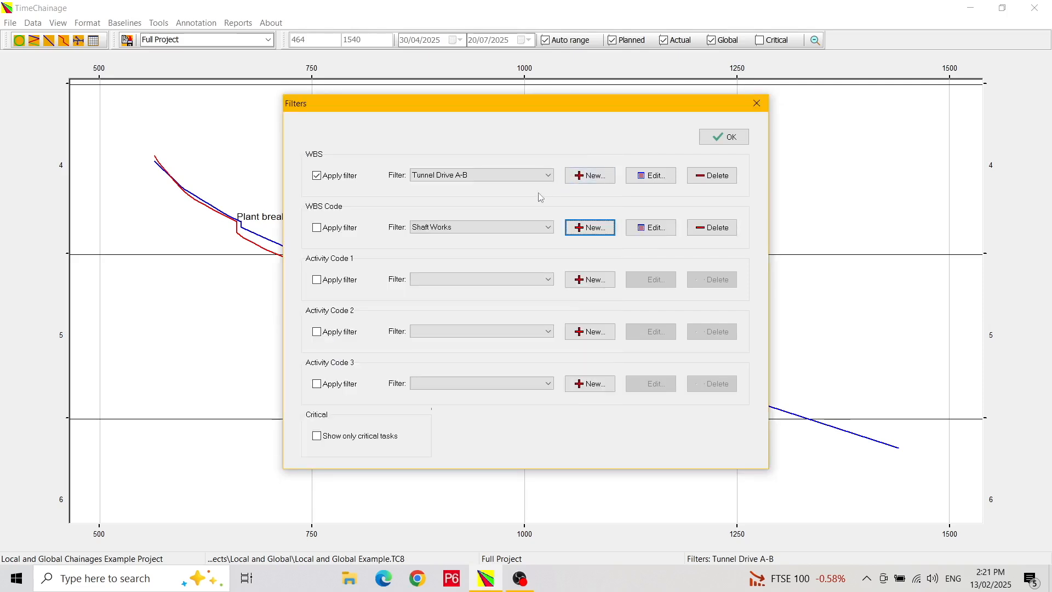
Step: Apply the Shaft Works WBS Code filter to the chart in place of the Tunnel Drive A-B WBS filter
left_click(319, 230)
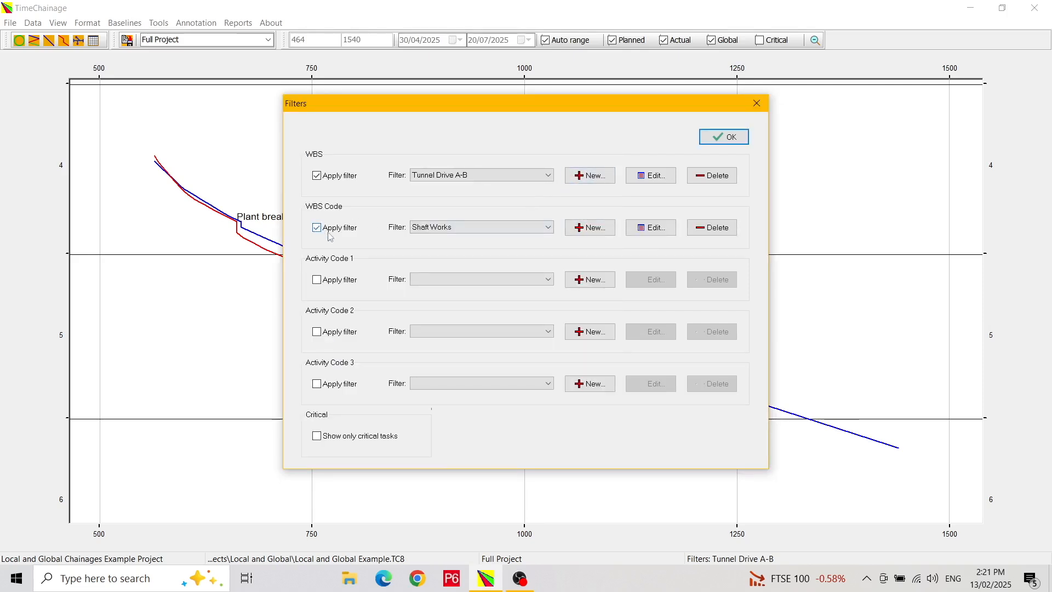
left_click(317, 177)
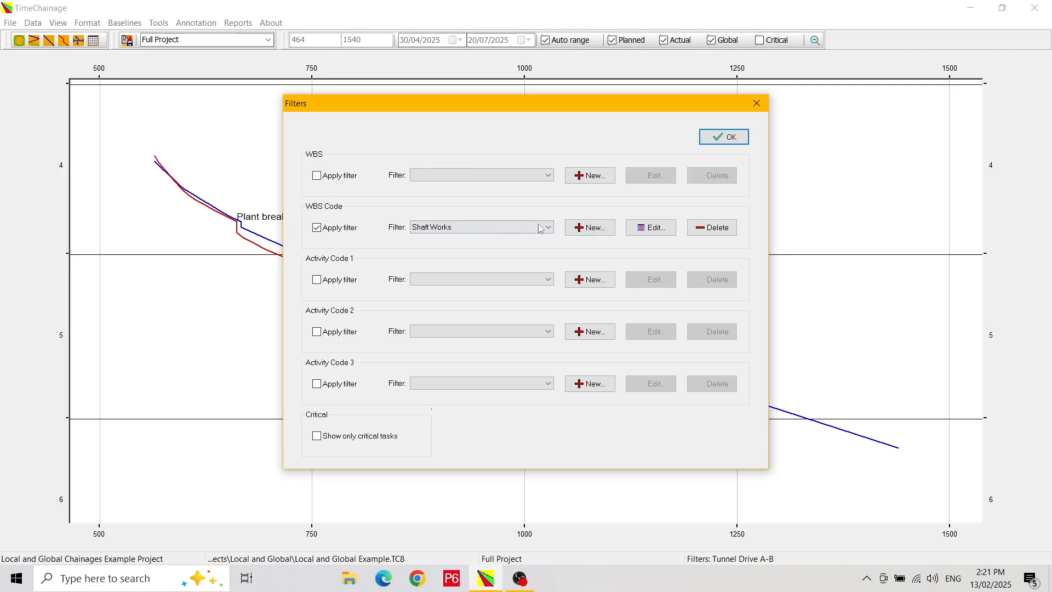
left_click(731, 138)
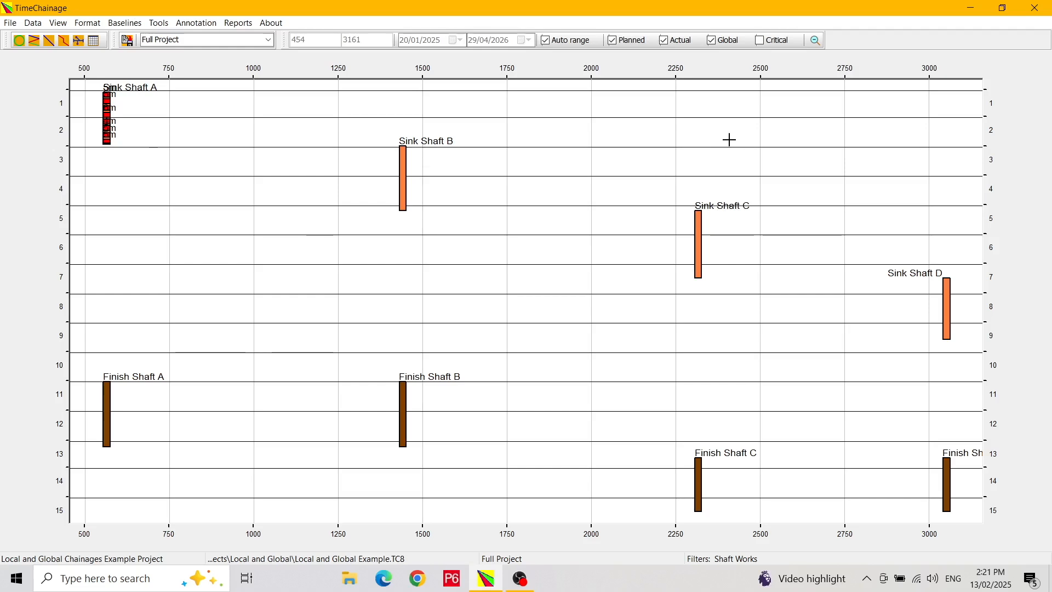
Step: Turn off auto range and hide the chart's actual progress, briefly toggling the planned and critical-only displays
left_click(546, 40)
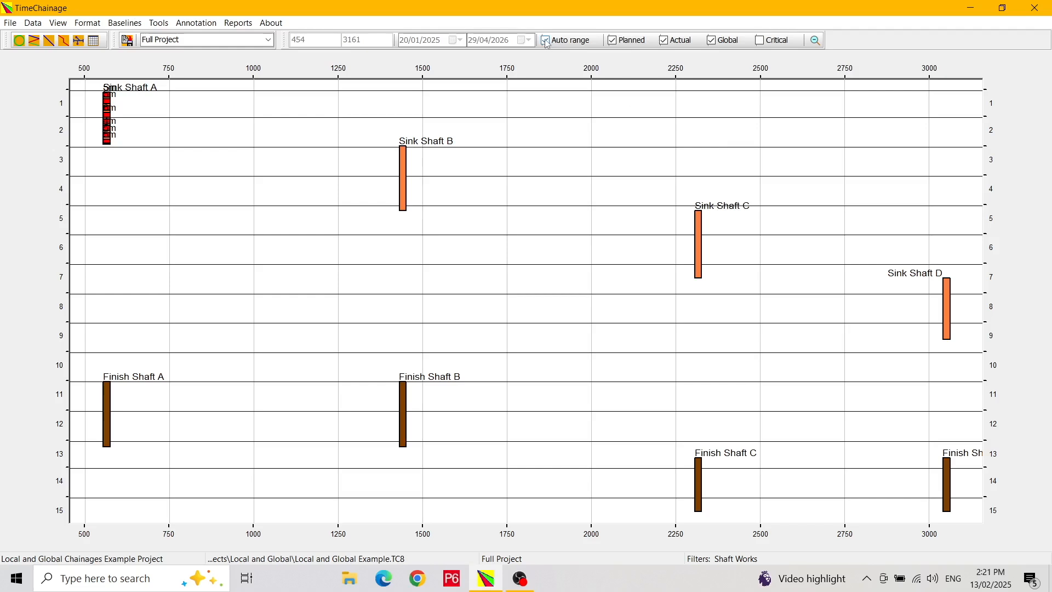
left_click(614, 40)
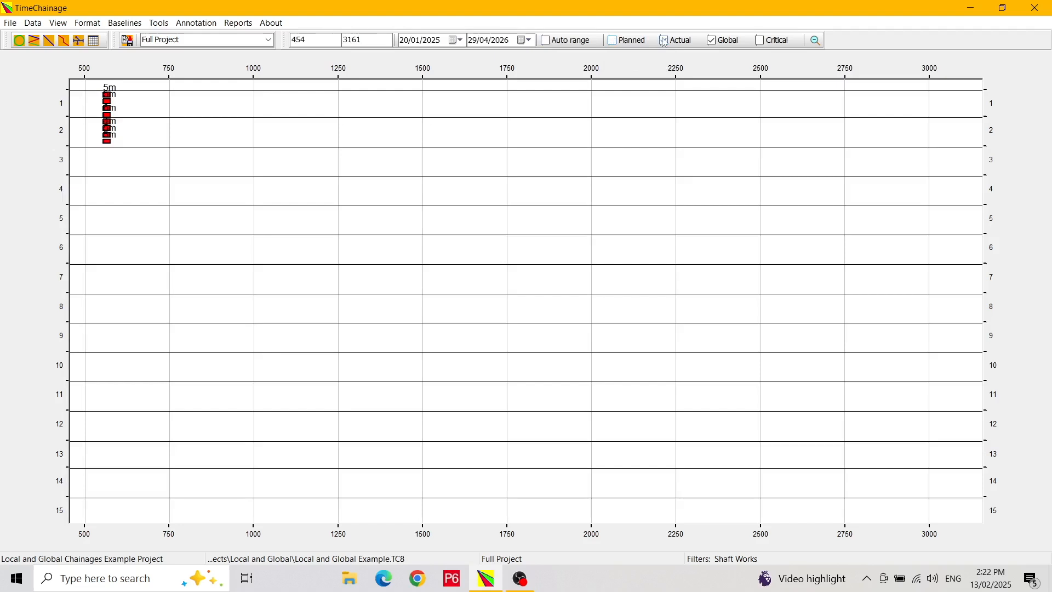
left_click(664, 41)
left_click(614, 40)
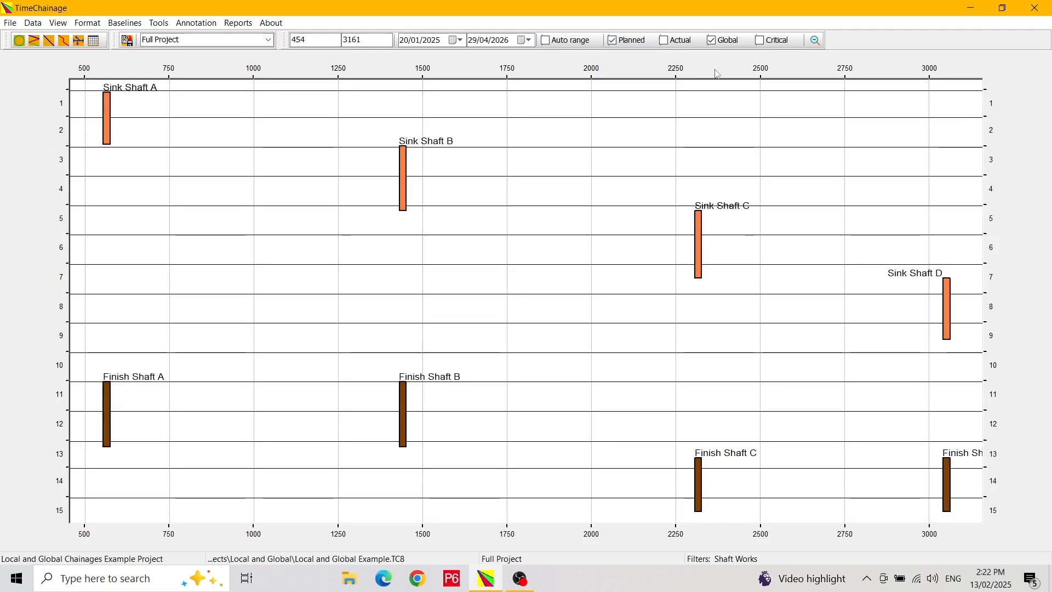
left_click(762, 42)
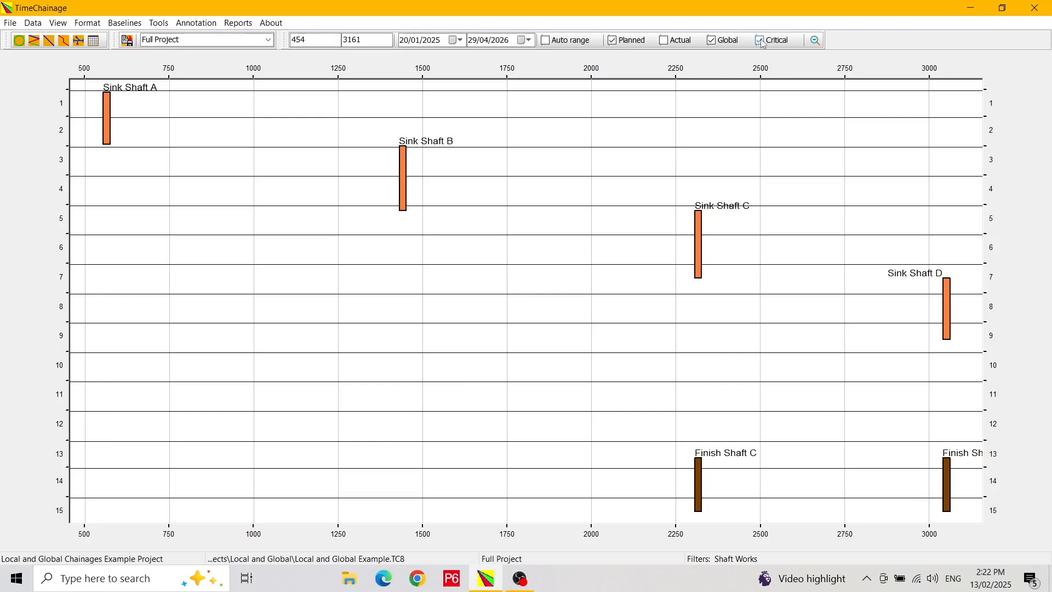
left_click(762, 42)
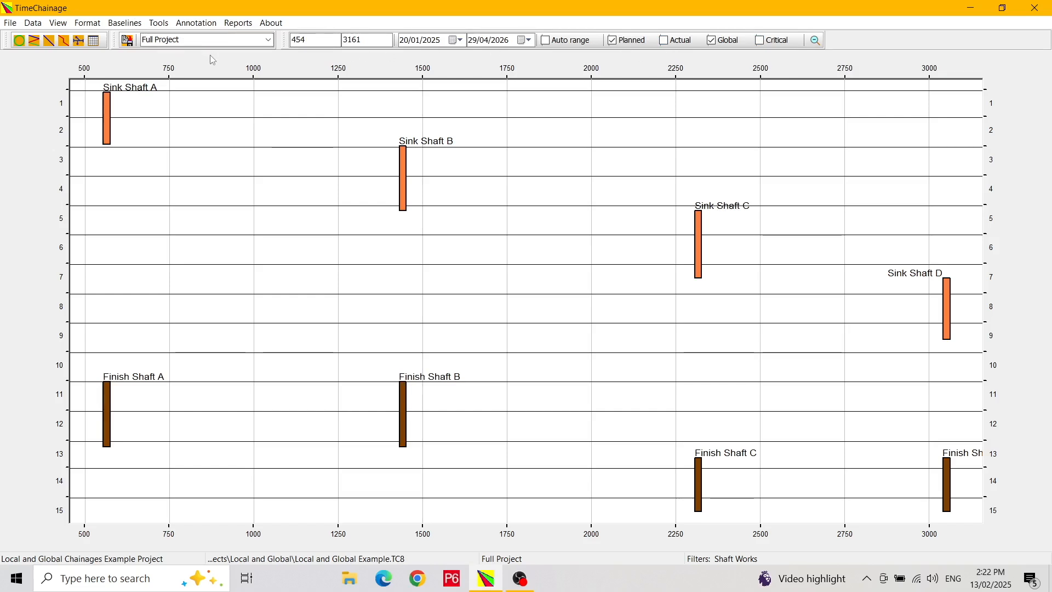
Step: Open the Progress v Time report and widen its window slightly
left_click(237, 24)
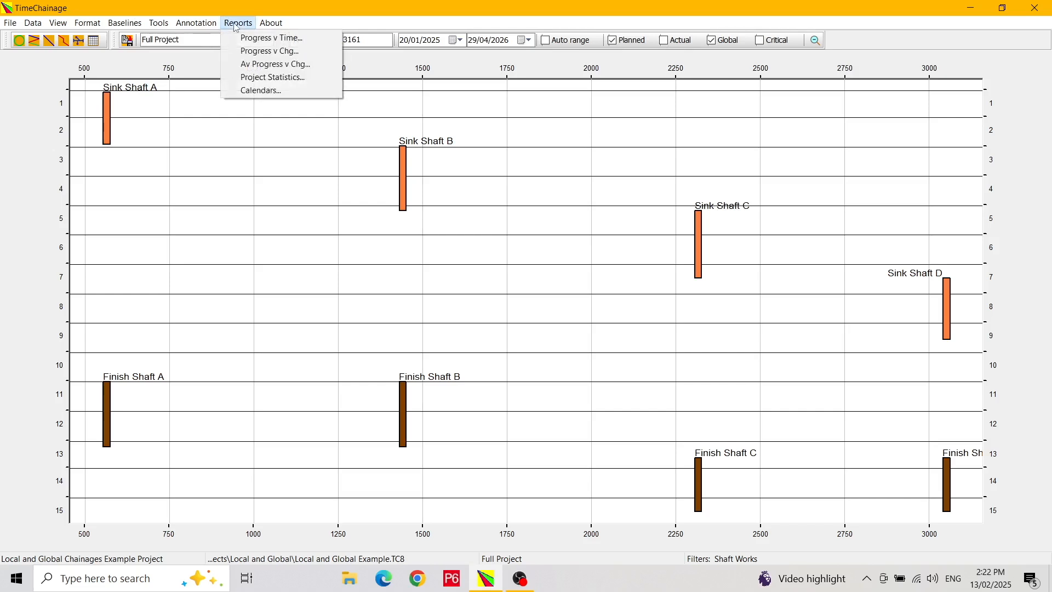
left_click(260, 39)
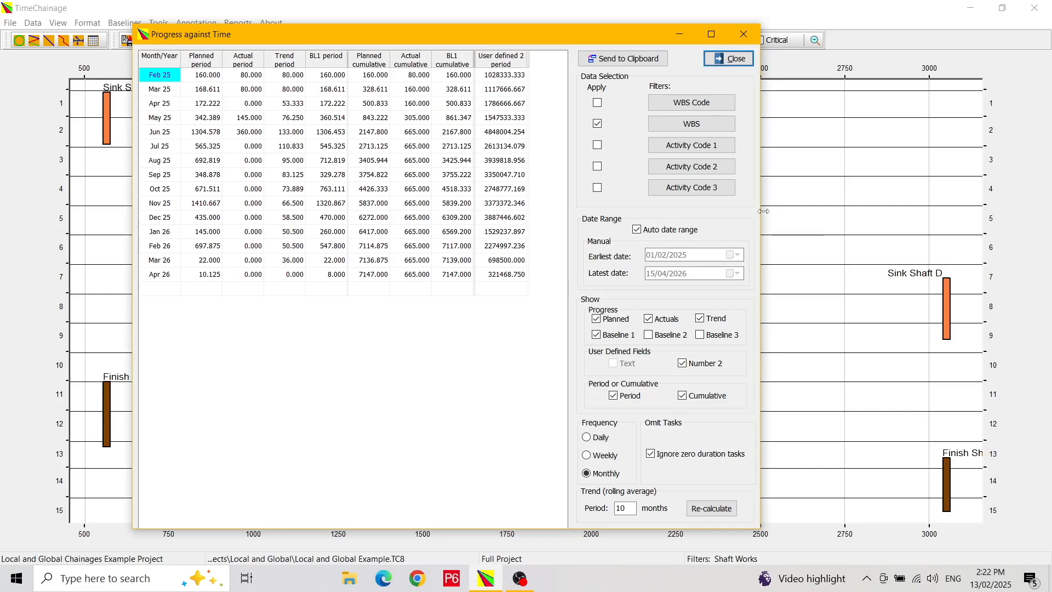
left_click_drag(764, 211, 774, 211)
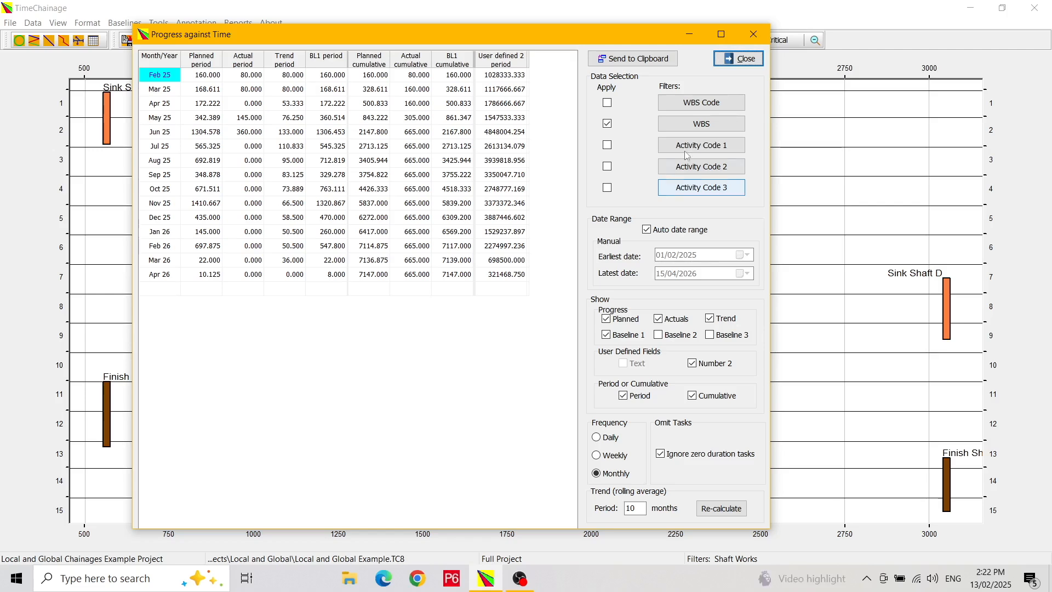
Step: Limit the report's WBS filter to Sink Shafts A, B, C and D
left_click(696, 126)
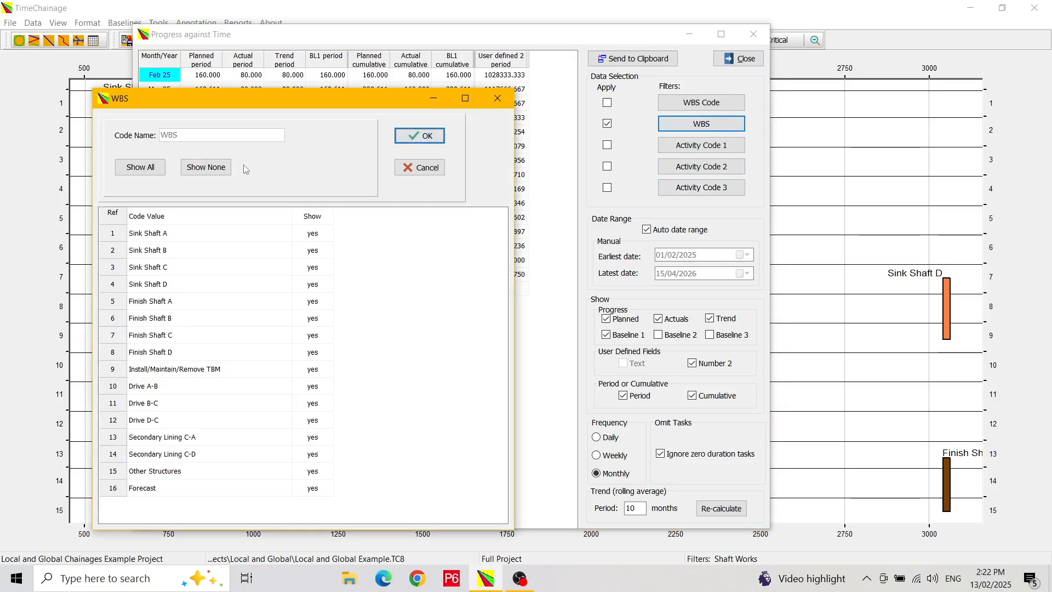
left_click(210, 171)
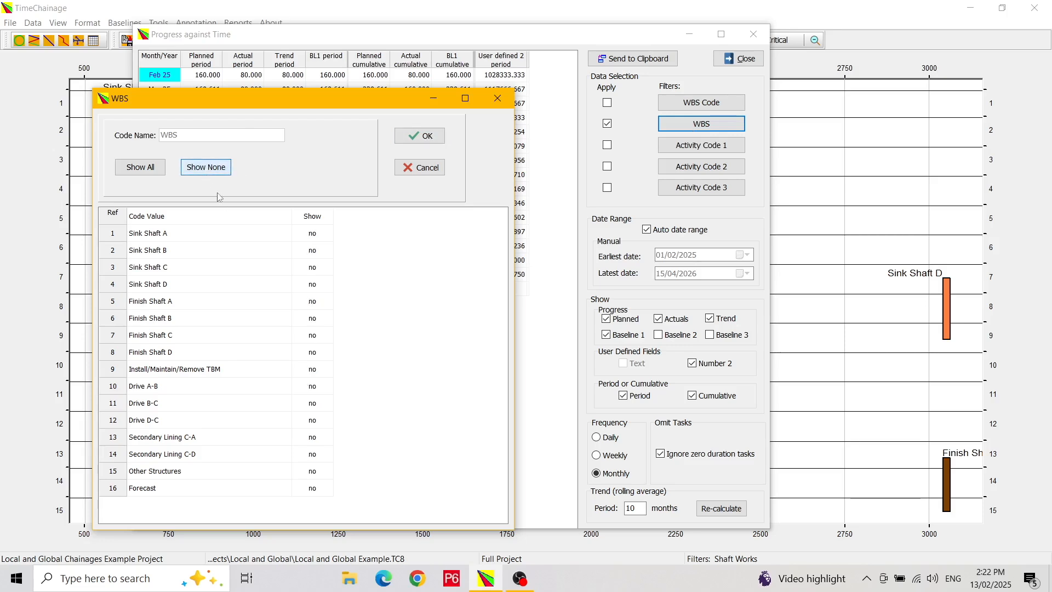
left_click(323, 236)
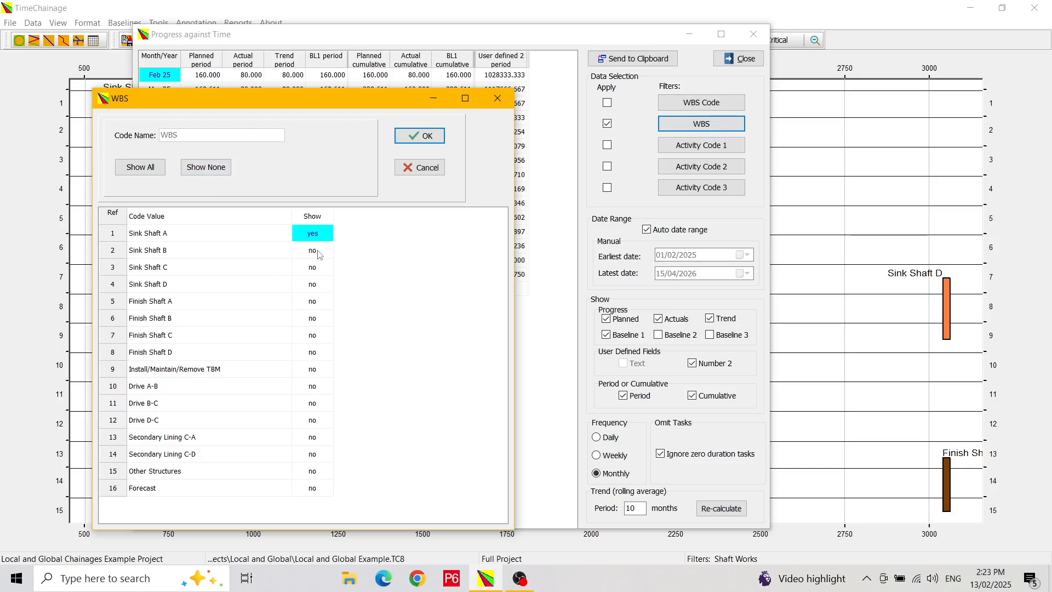
left_click(323, 250)
left_click(322, 267)
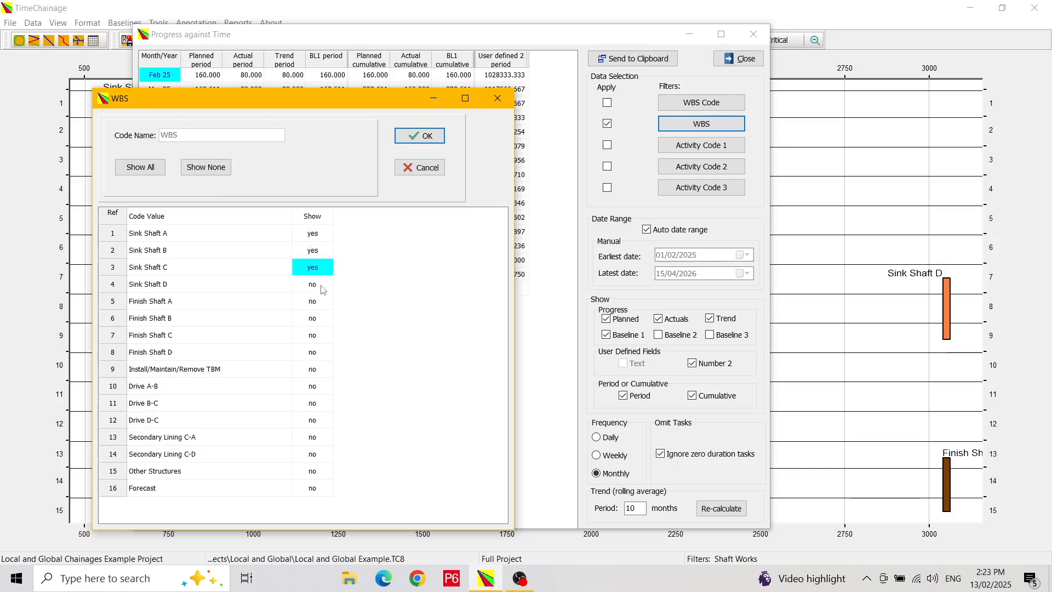
left_click(323, 287)
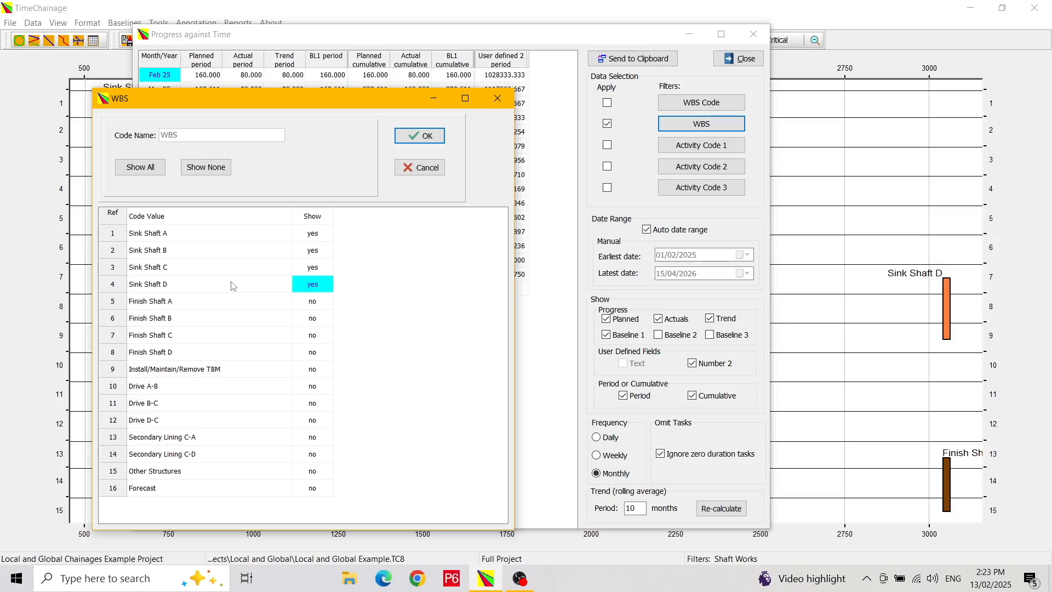
left_click(418, 137)
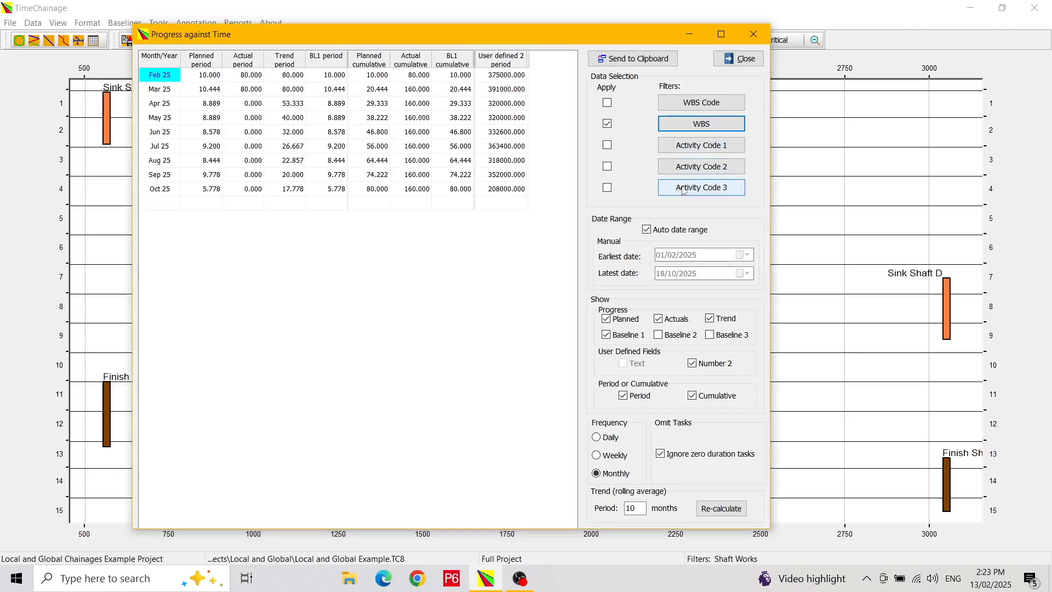
Step: Turn the report's auto date range off and on, and hide and restore the Planned, Actuals, Baseline 1 and Trend columns in turn
left_click(649, 233)
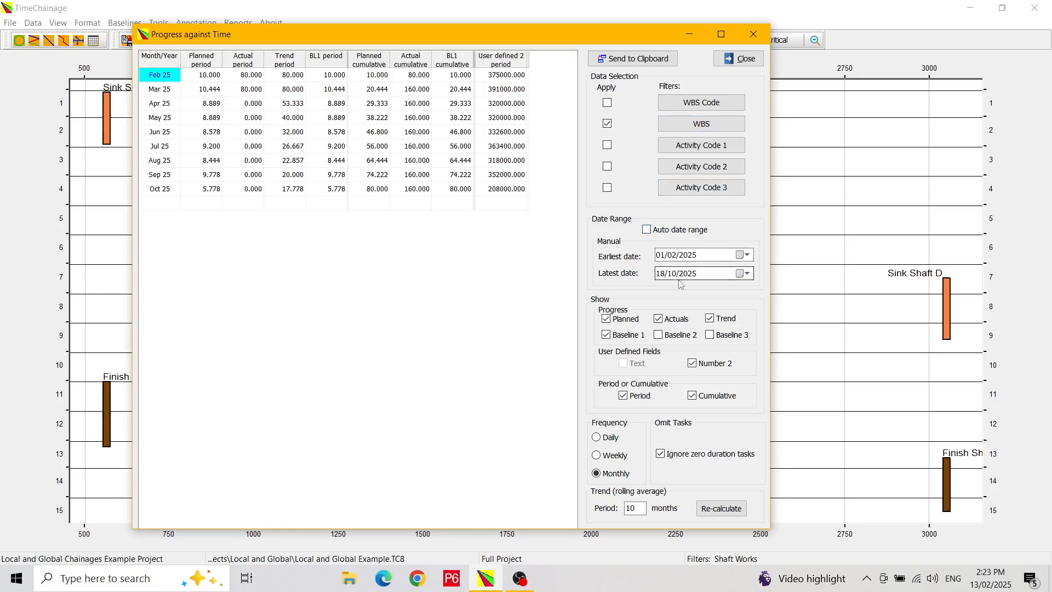
left_click(648, 230)
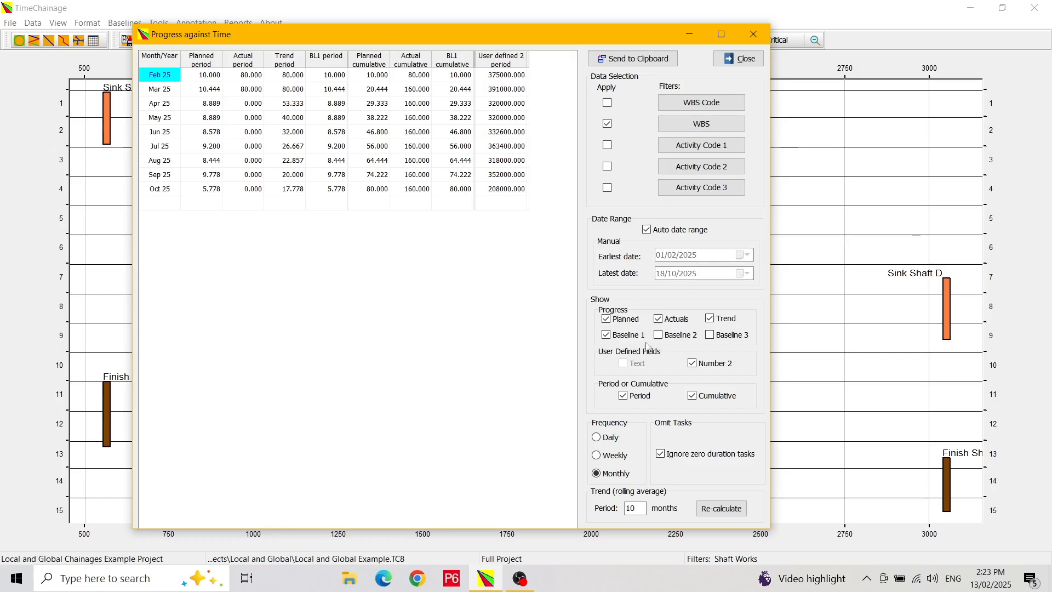
left_click(607, 320)
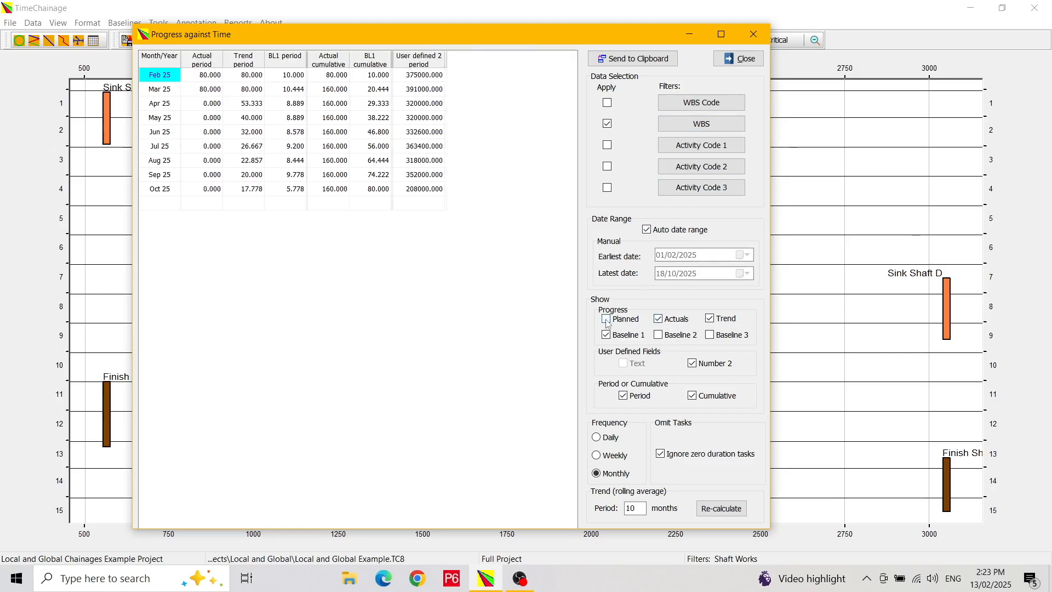
left_click(607, 320)
left_click(658, 320)
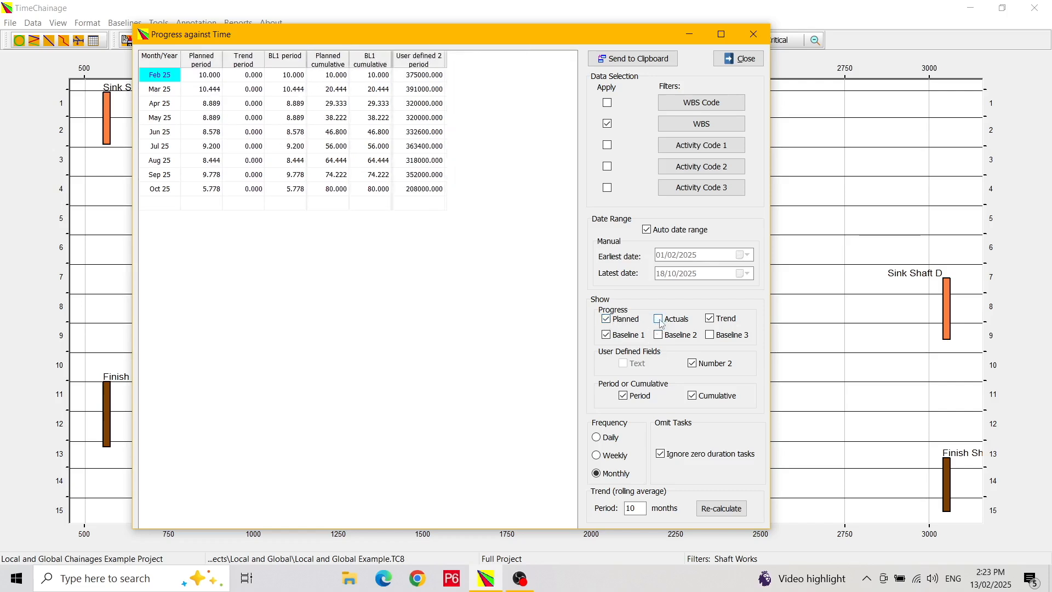
left_click(658, 319)
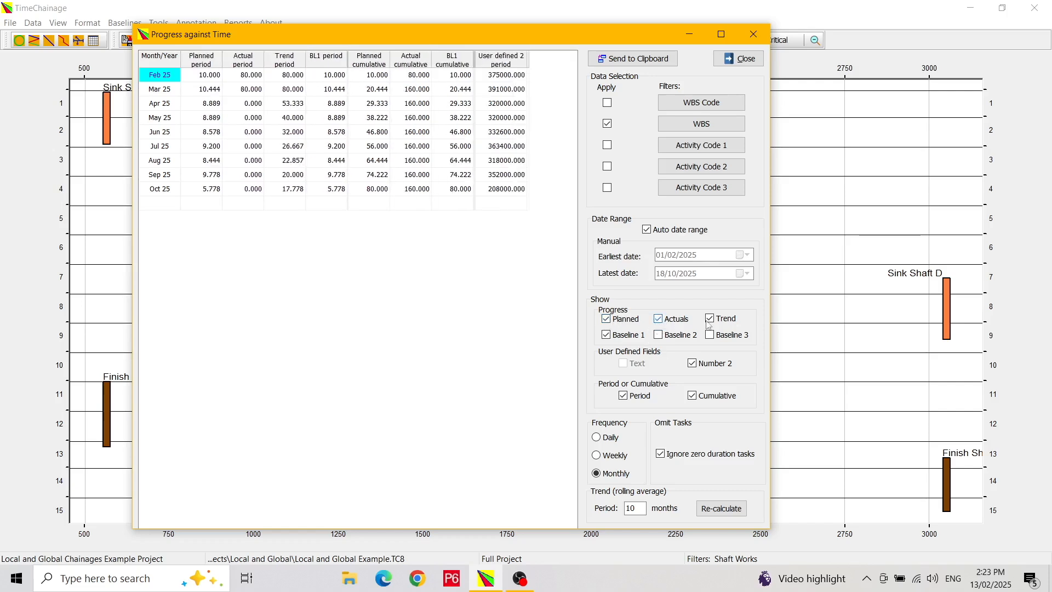
left_click(608, 336)
left_click(609, 337)
left_click(711, 319)
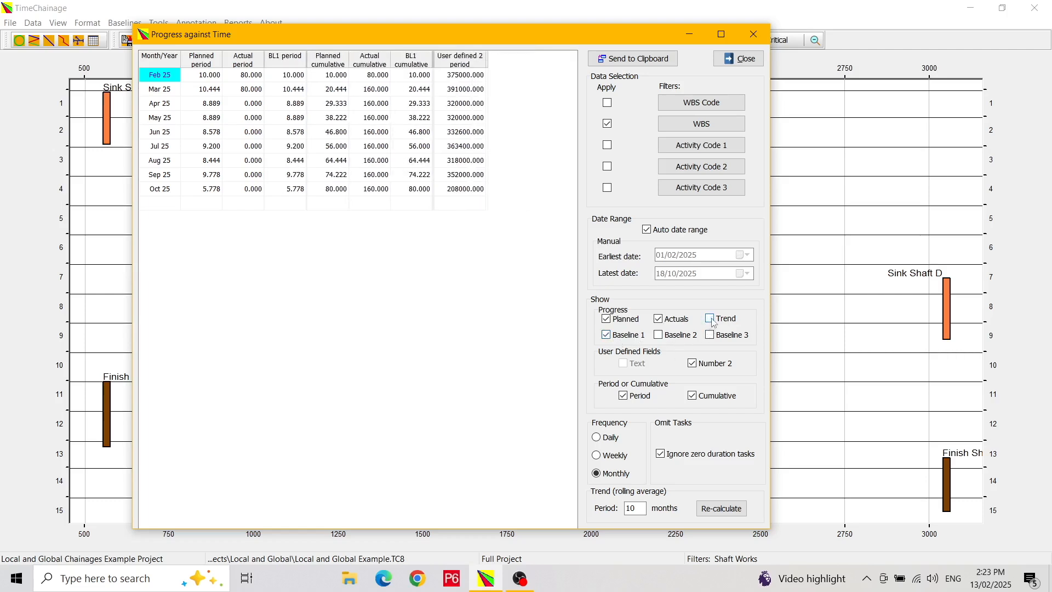
left_click(711, 320)
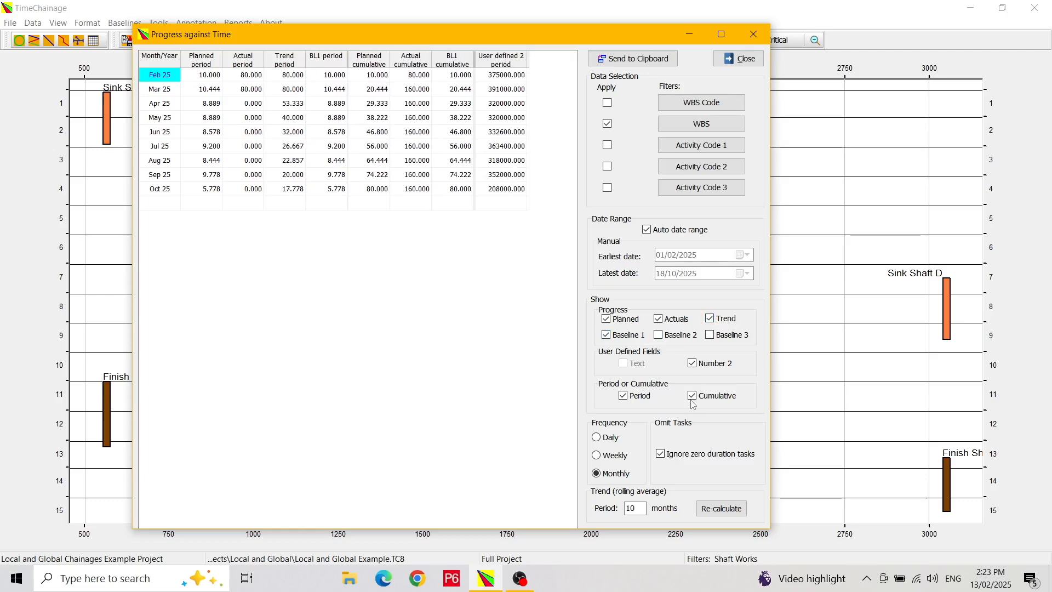
Step: Hide and restore the report's Number 2 field, period values and cumulative values one after another
left_click(694, 364)
left_click(694, 364)
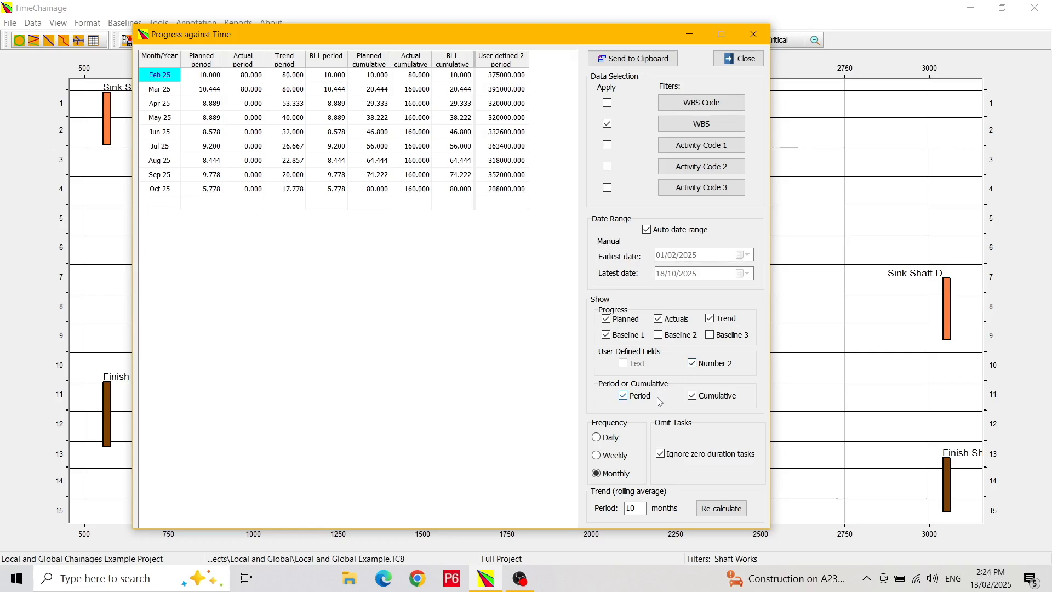
left_click(624, 396)
left_click(624, 396)
left_click(692, 396)
left_click(692, 397)
Step: View the progress report at daily and weekly frequency, return it to monthly, and close it
left_click(602, 438)
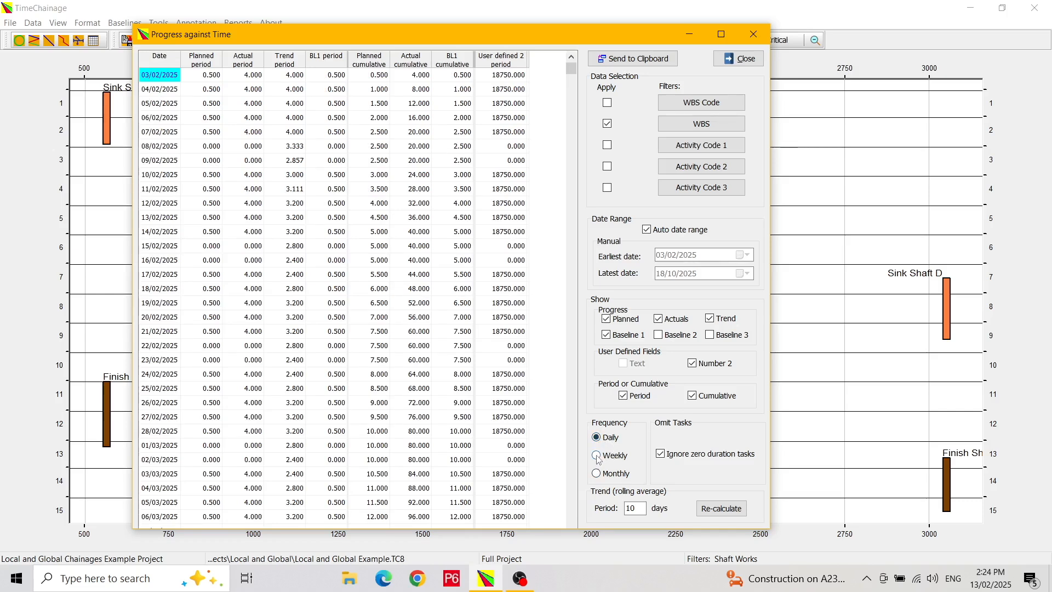
left_click(598, 457)
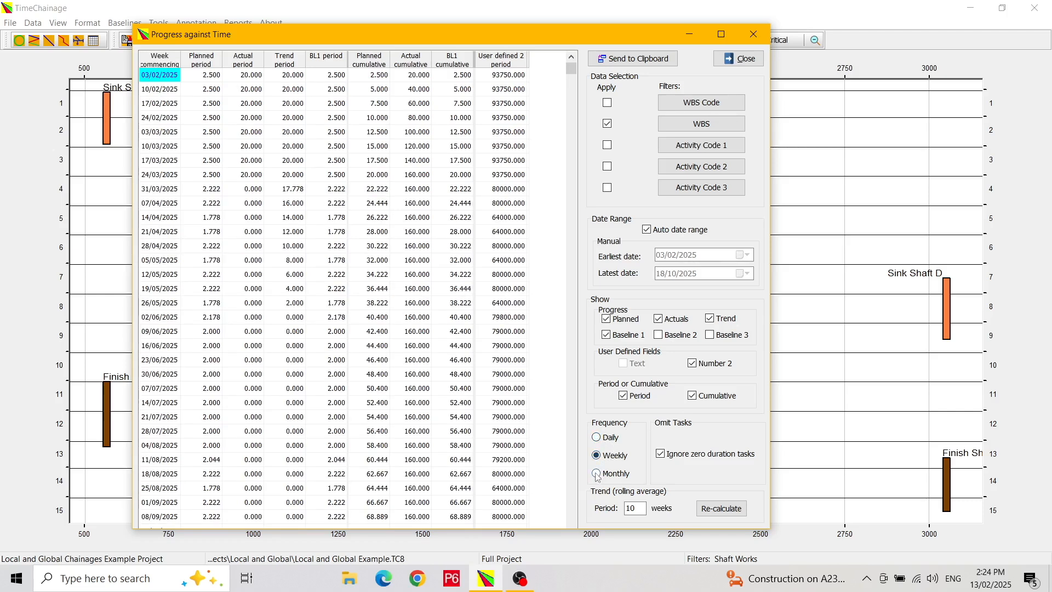
left_click(598, 475)
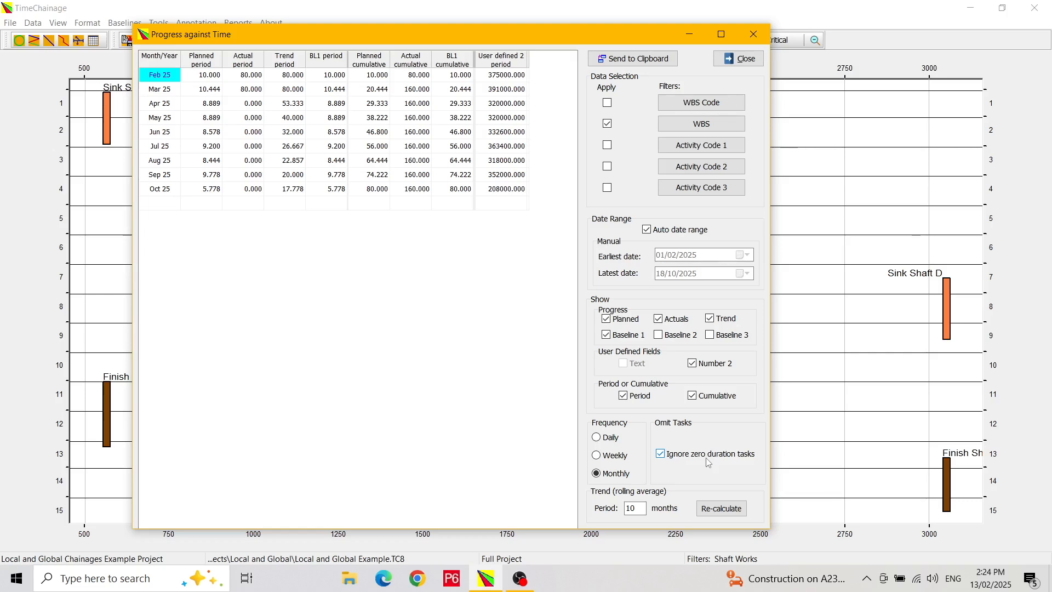
left_click(743, 60)
Step: Open the Progress v Chg report, limit its WBS filter to Drive A-B, and close the report
left_click(238, 23)
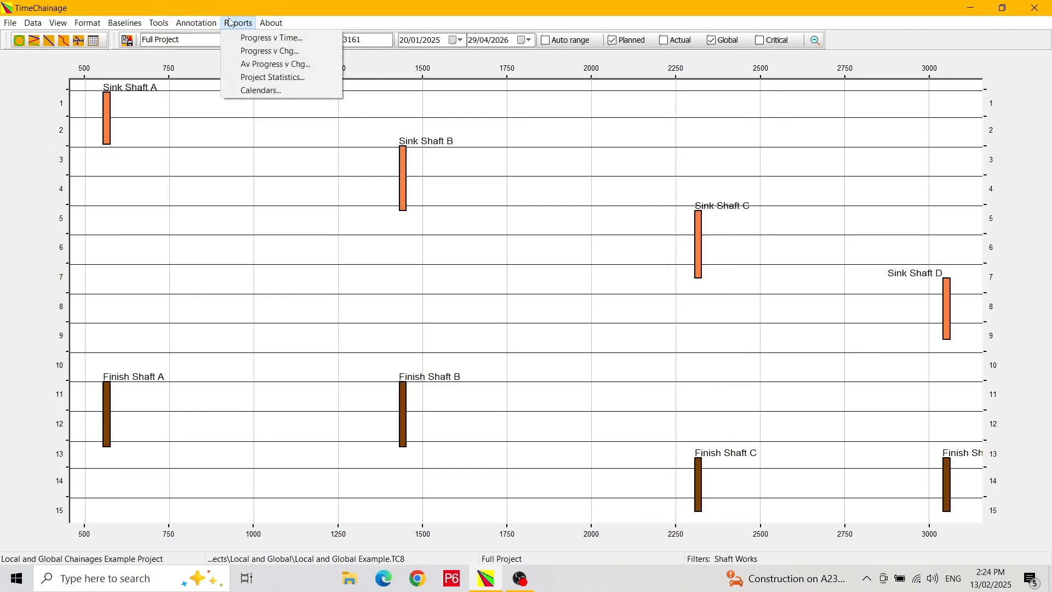
left_click(254, 53)
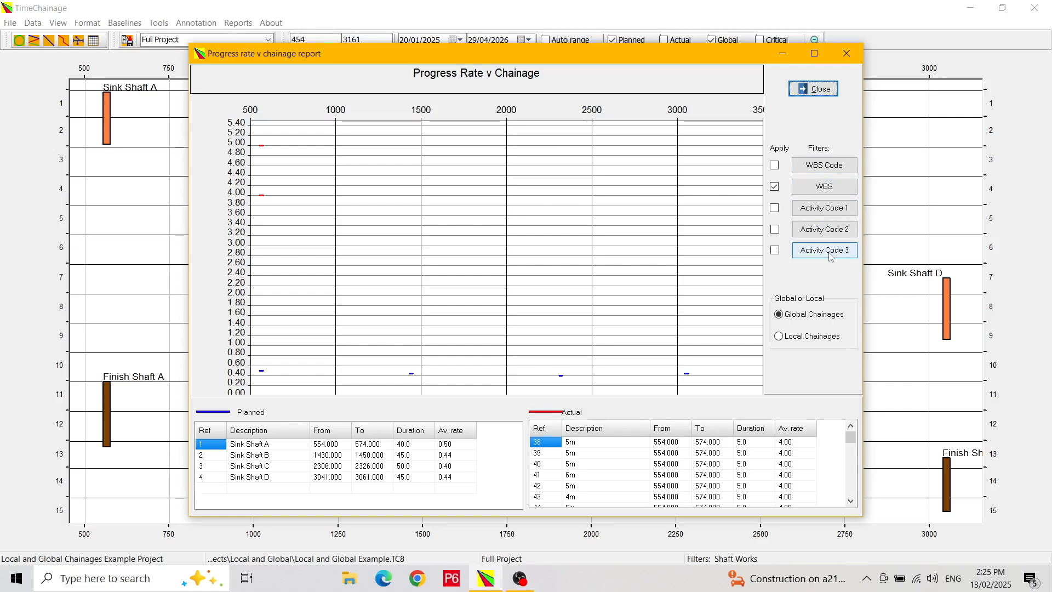
left_click(825, 187)
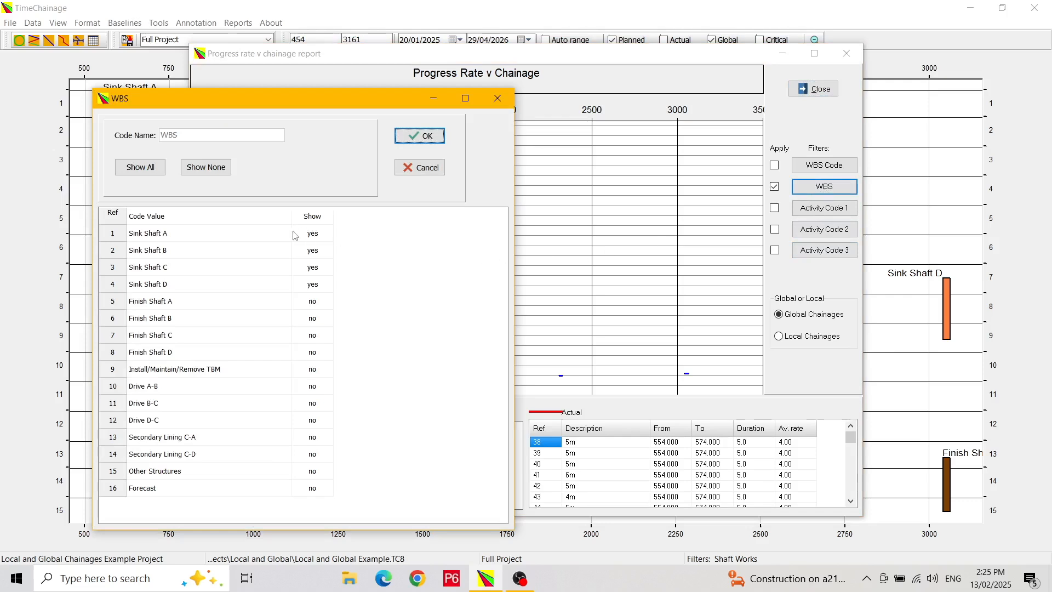
left_click(205, 171)
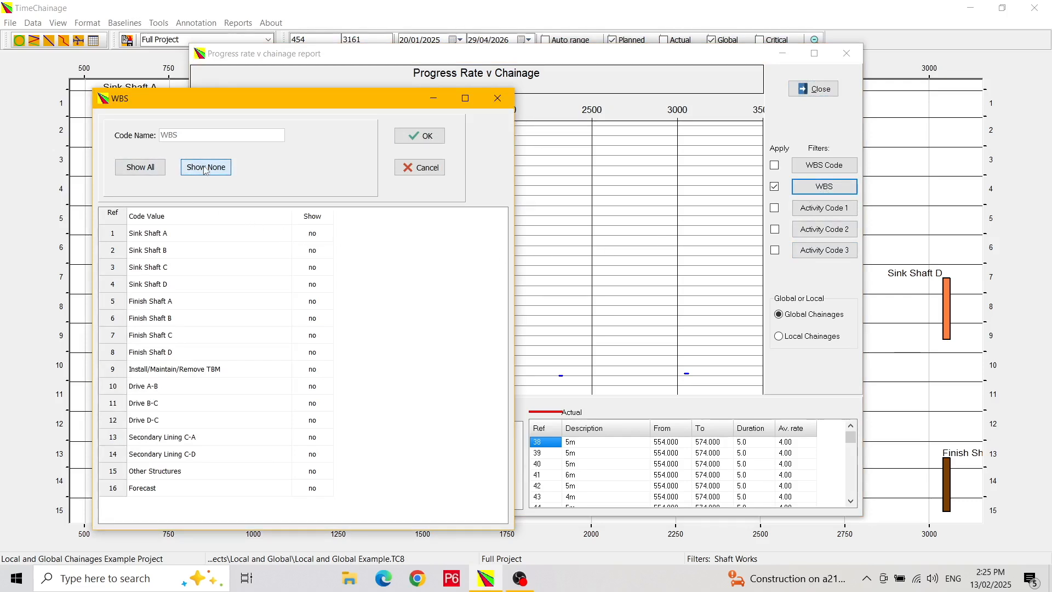
left_click(321, 389)
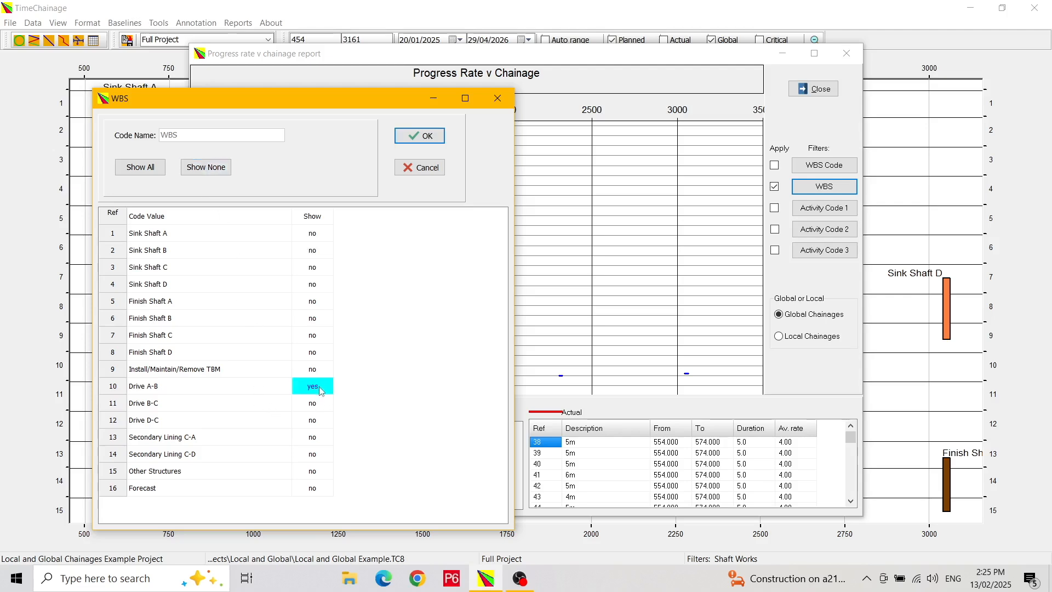
left_click(424, 138)
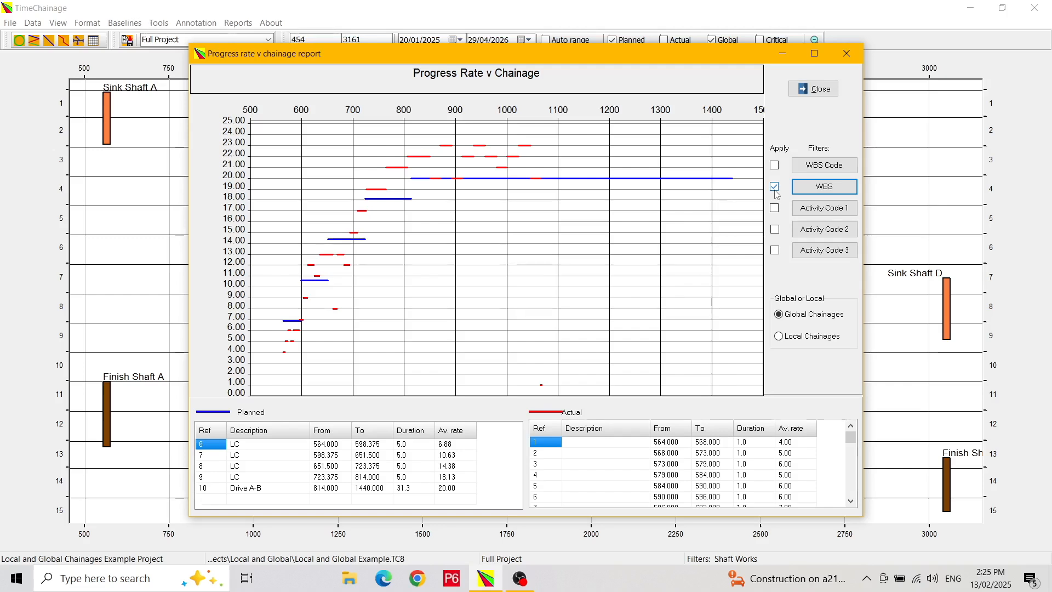
left_click(819, 91)
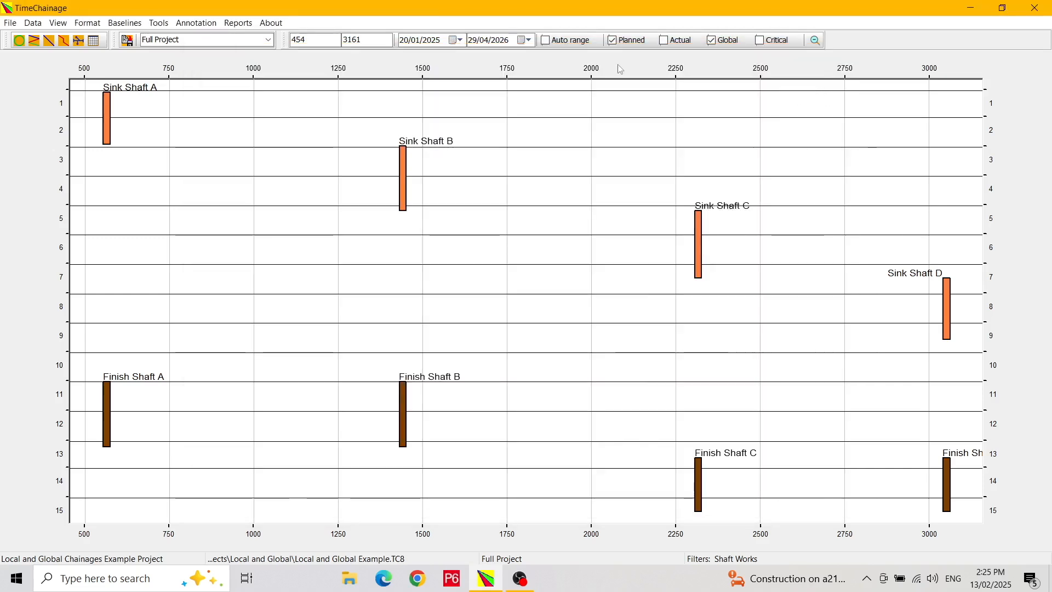
Step: Open the Av Progress v Chg report, compare including and excluding non-productive tasks, and close it with them excluded
left_click(238, 23)
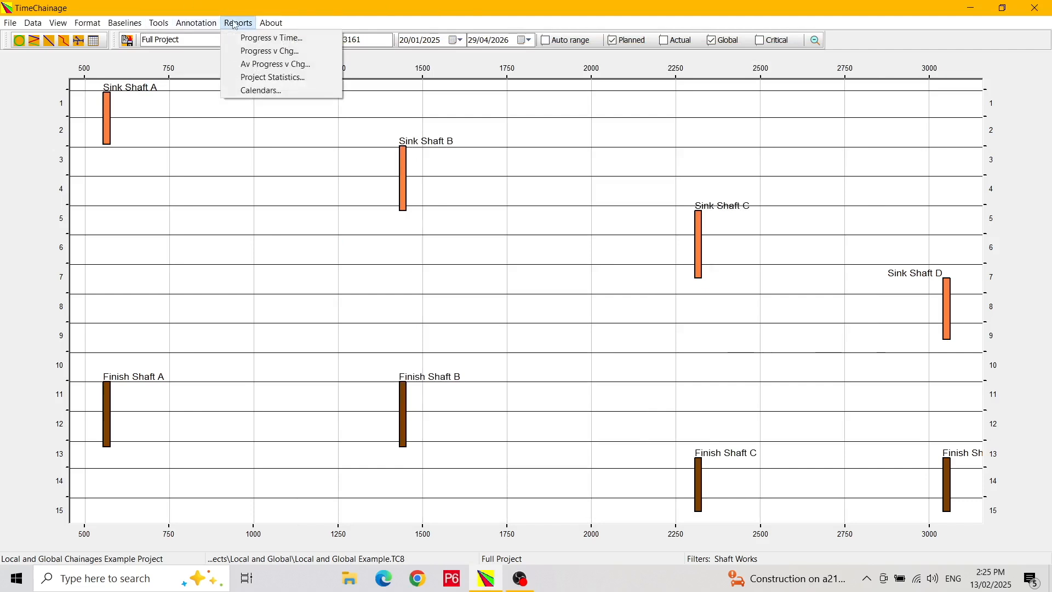
left_click(259, 70)
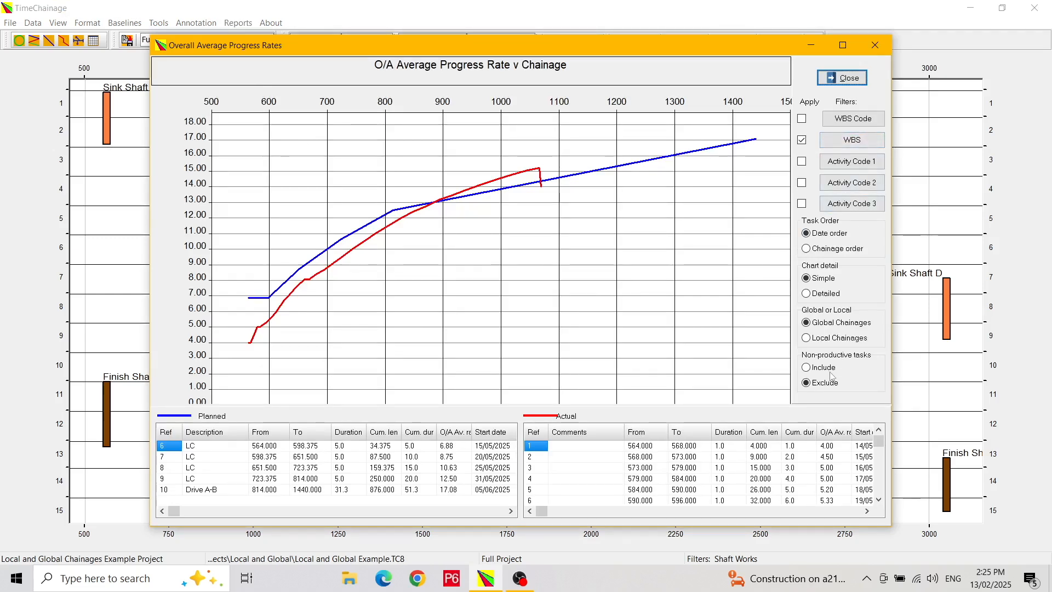
left_click(811, 370)
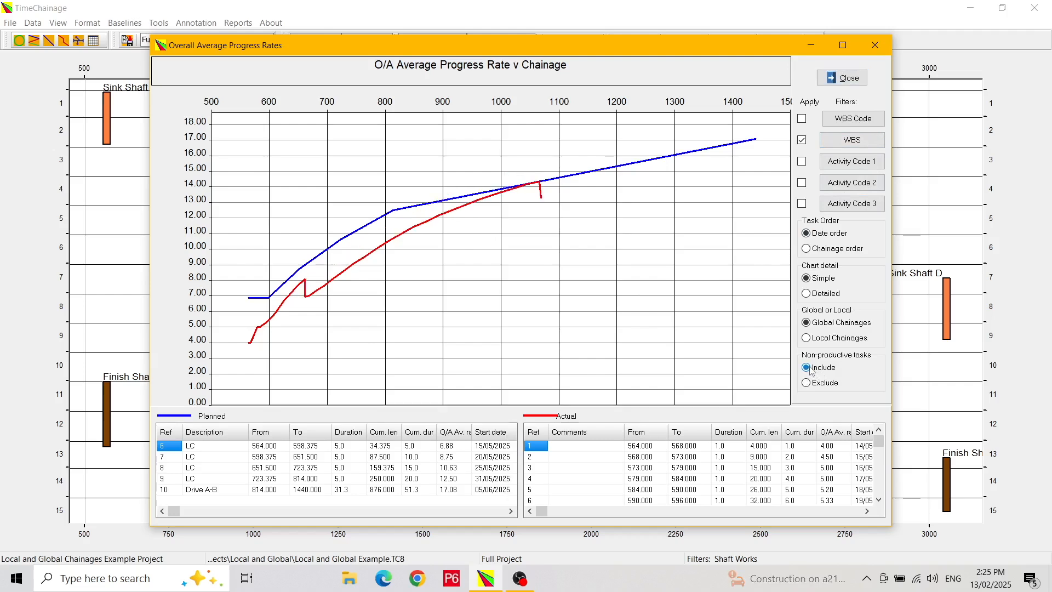
left_click(806, 383)
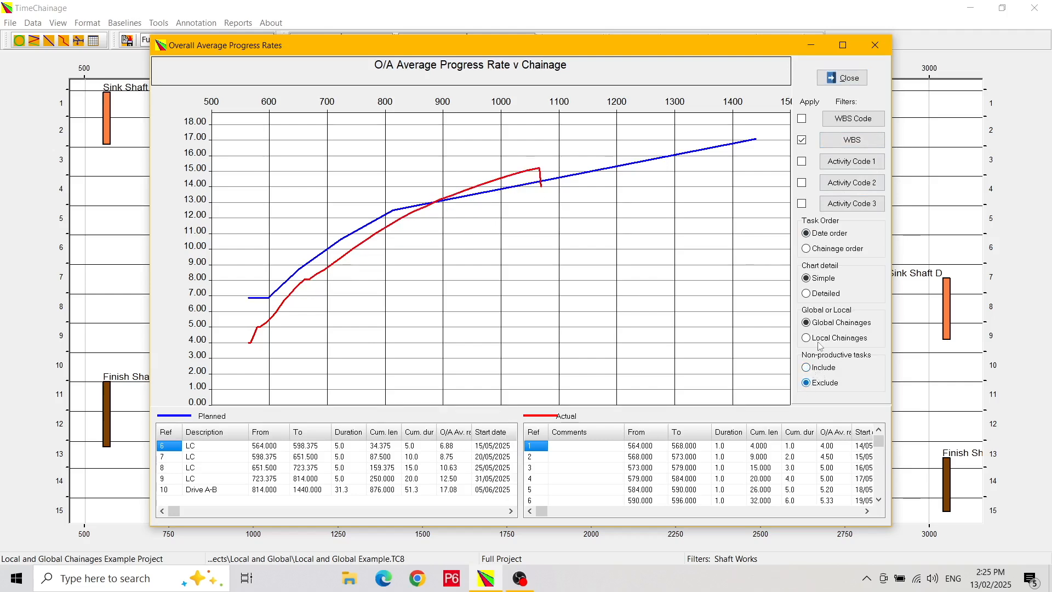
left_click(839, 78)
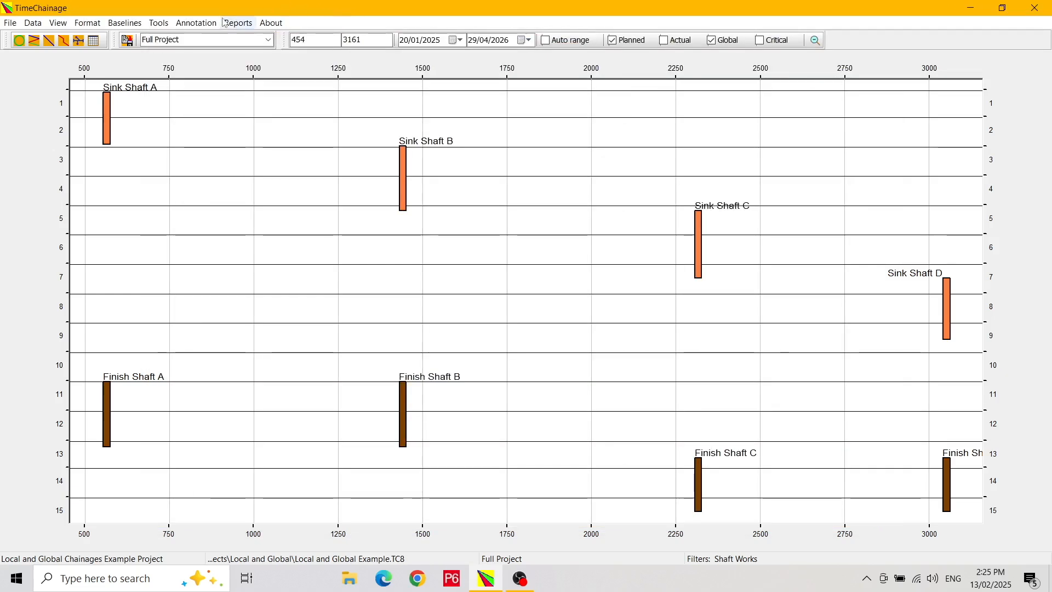
Step: Open the Project Statistics report and examine the project's start and end dates
left_click(240, 24)
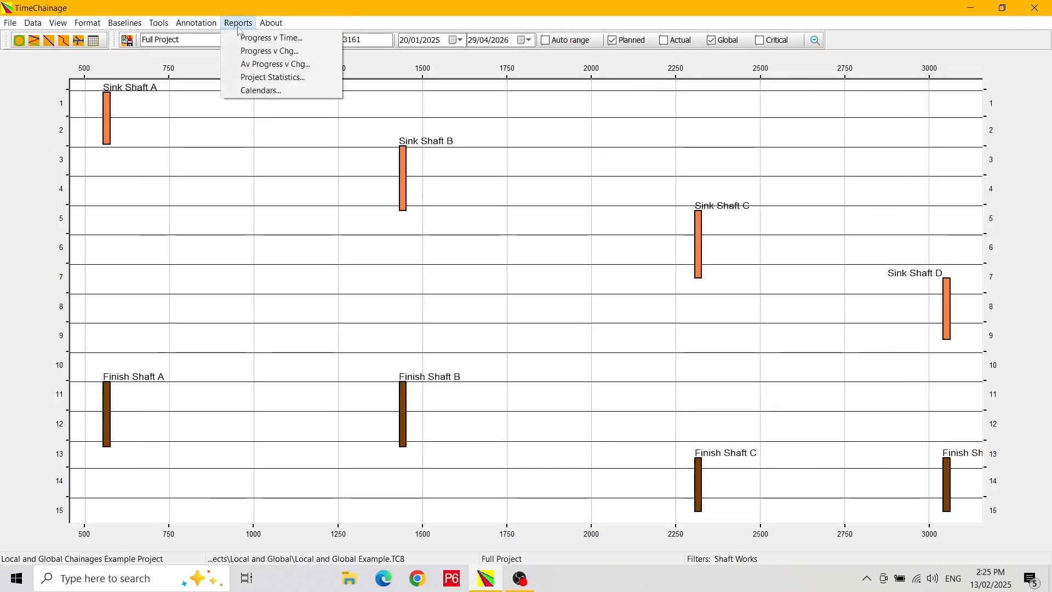
left_click(259, 80)
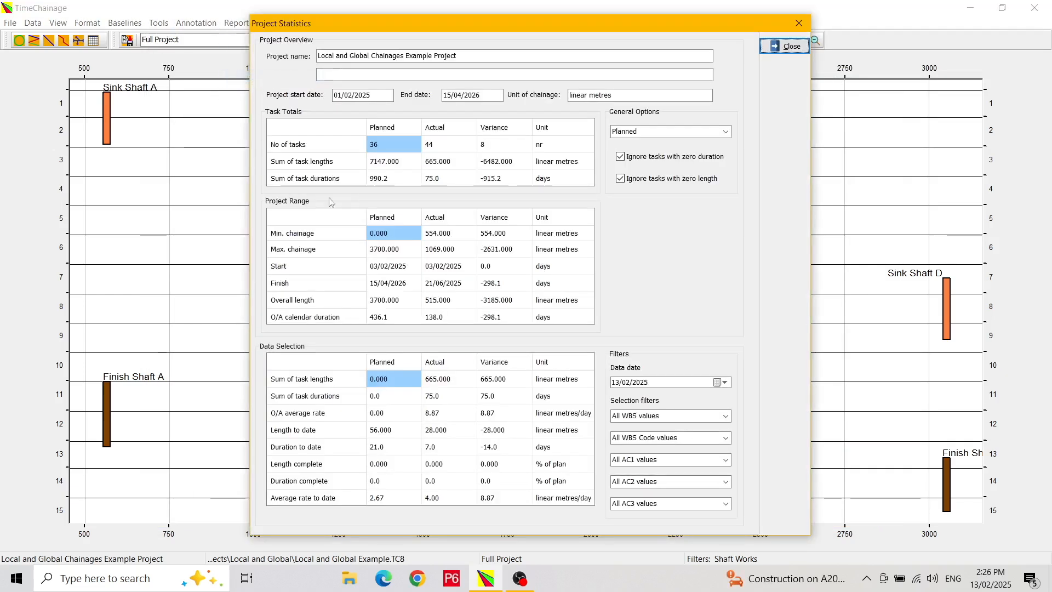
left_click(379, 98)
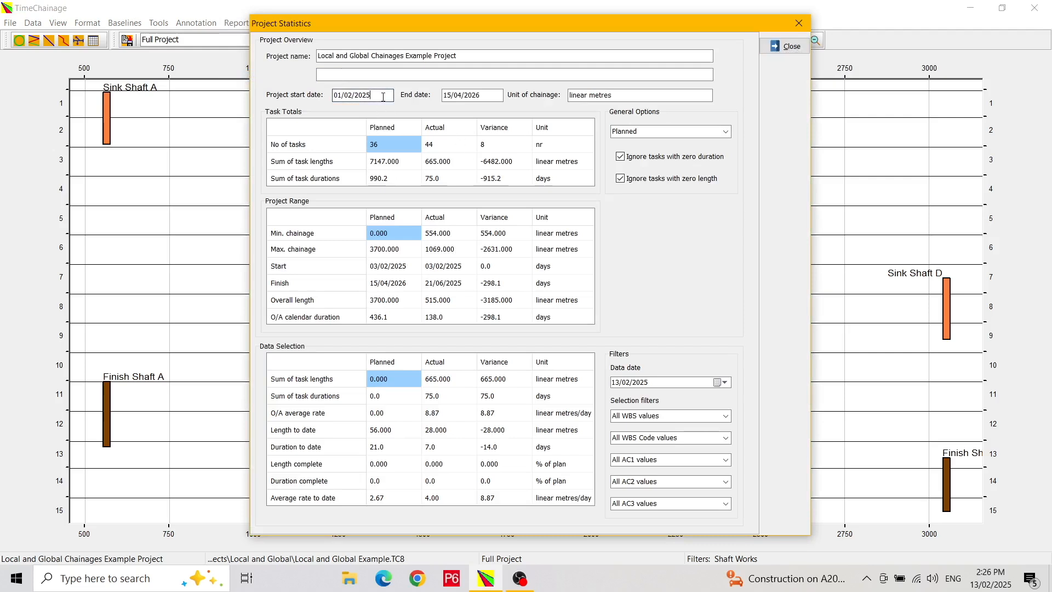
left_click(488, 96)
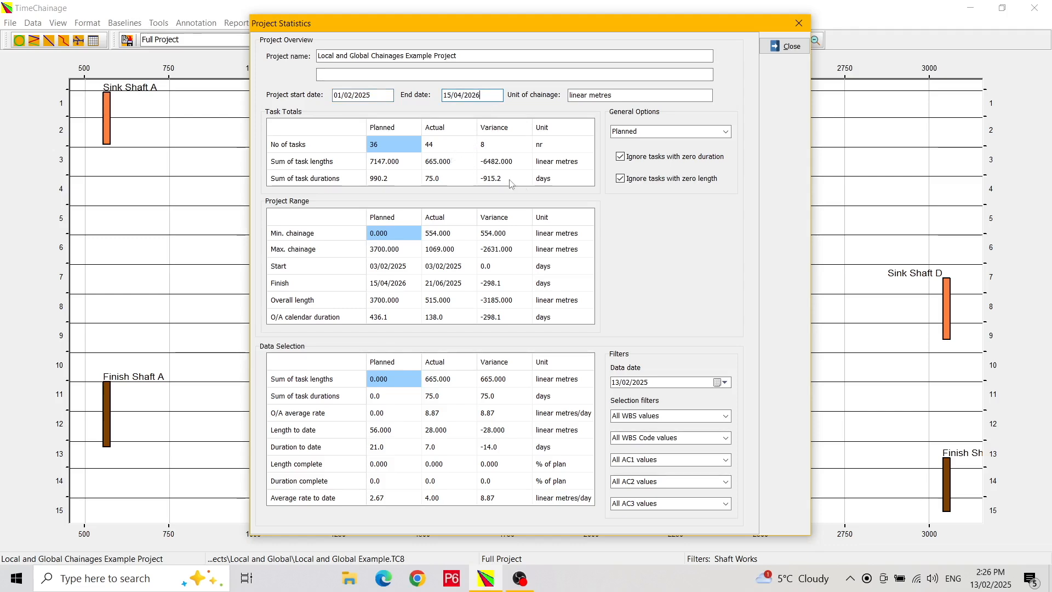
Step: Reselect Planned, switch the zero-duration and zero-length ignore options off and on, and close the project statistics
left_click(727, 132)
left_click(707, 146)
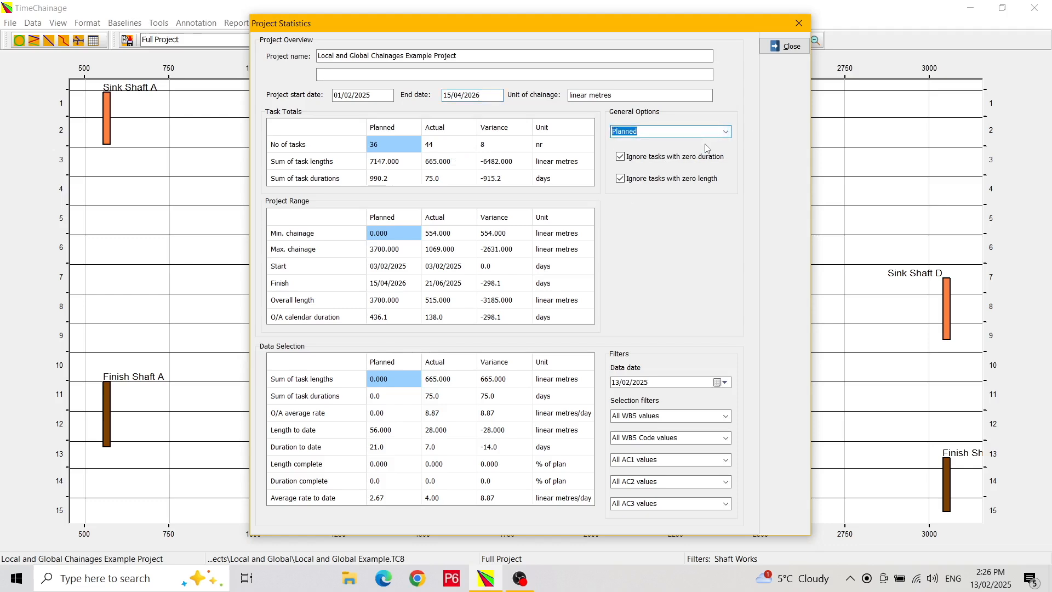
left_click(621, 157)
left_click(622, 158)
left_click(620, 180)
left_click(620, 180)
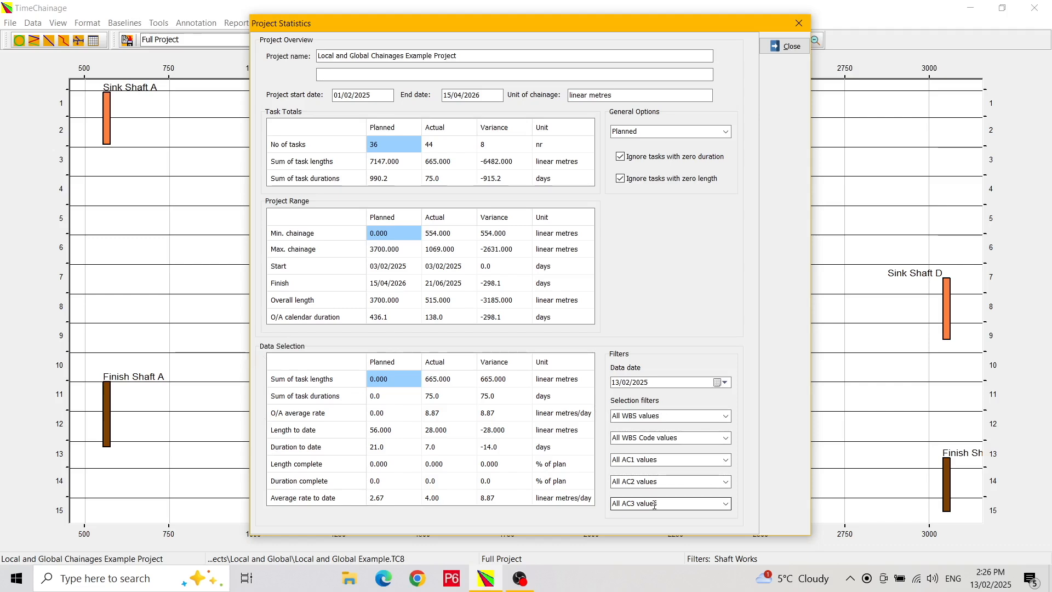
left_click(783, 47)
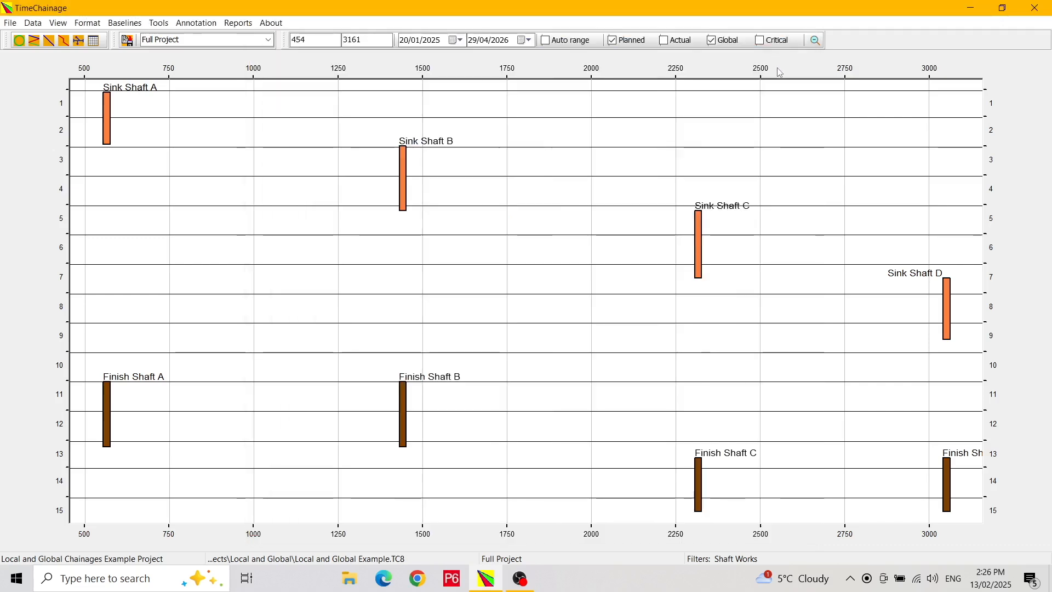